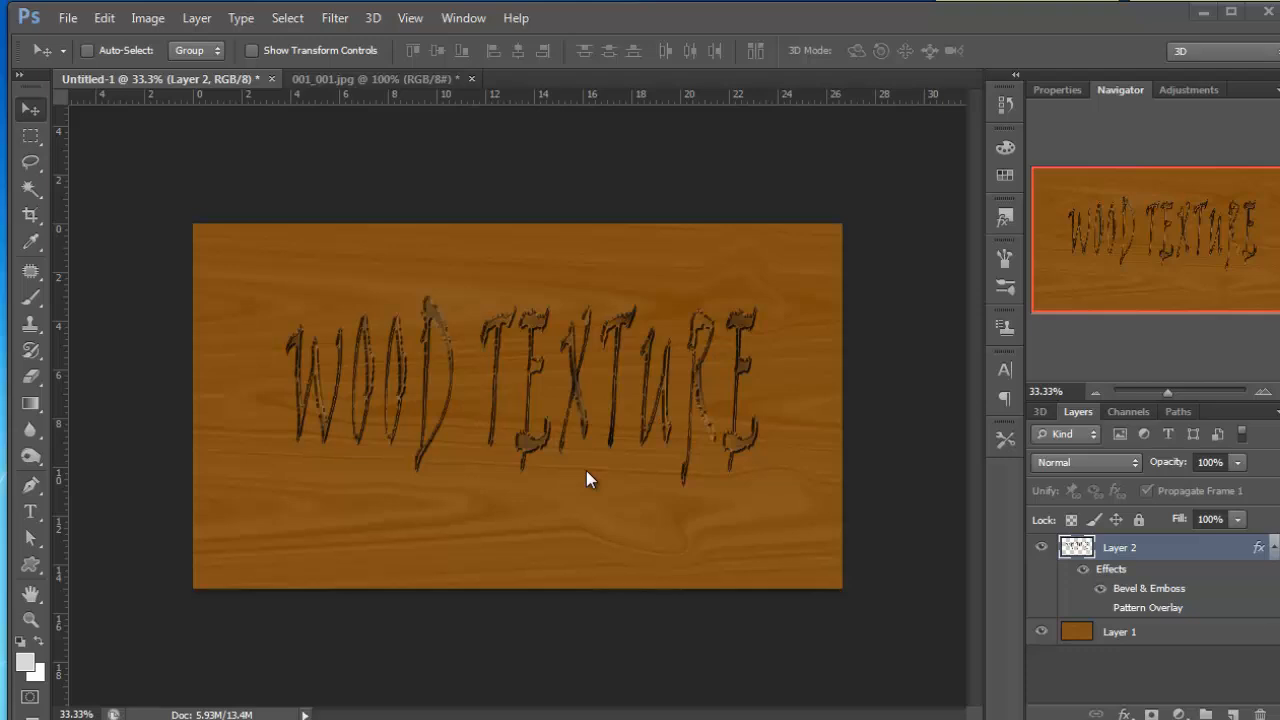
Inspect the Arabic text in 001_001.jpg at 200% zoom and return to the Untitled-1 document.
click(395, 78)
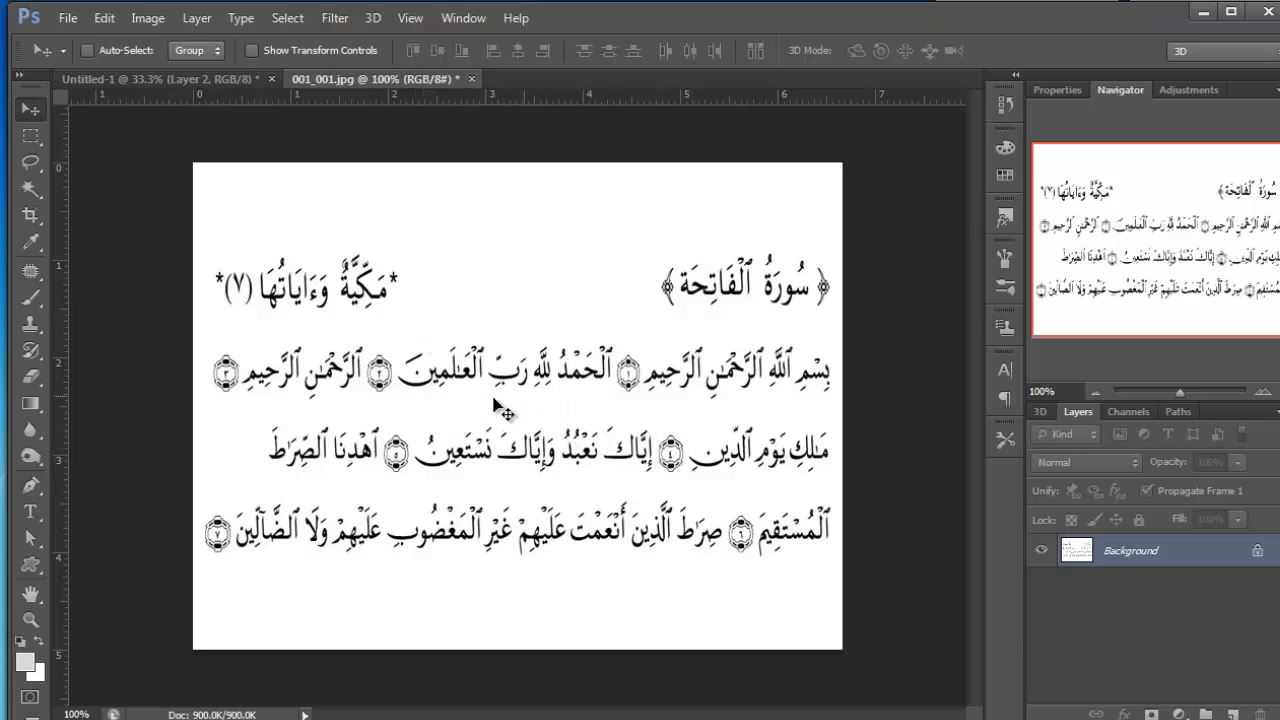
click(1262, 392)
click(1260, 393)
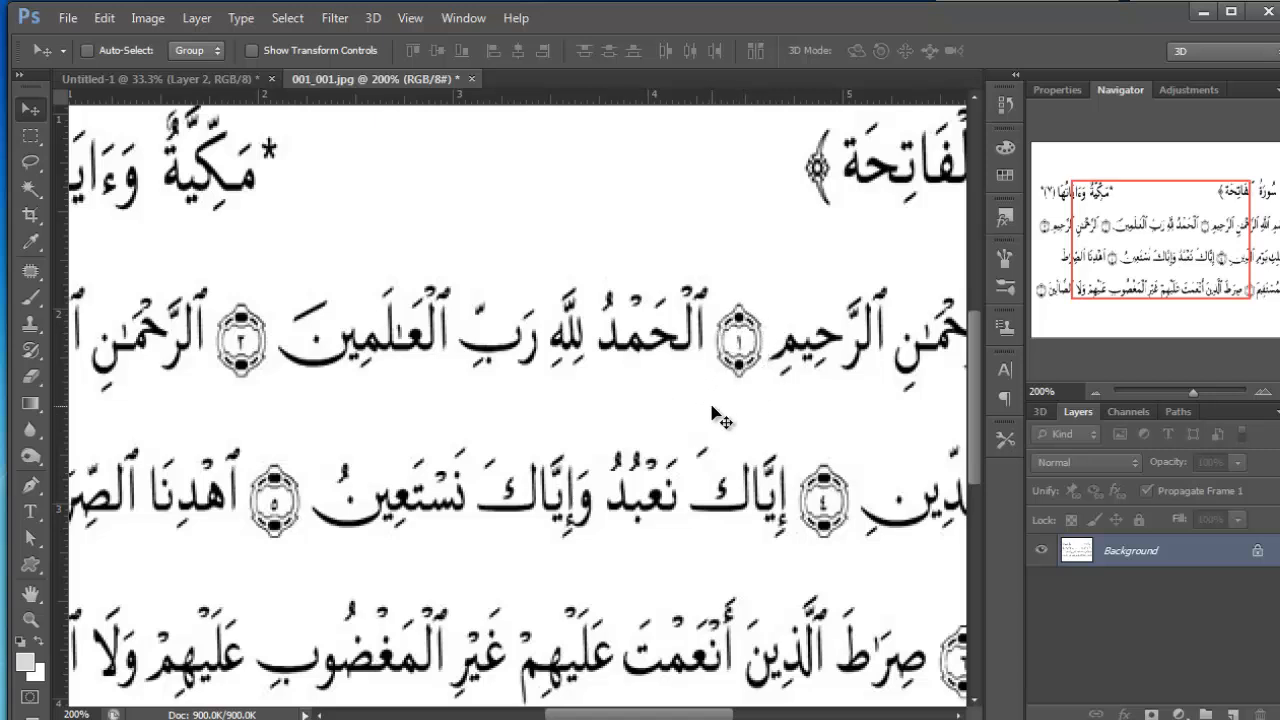
click(244, 80)
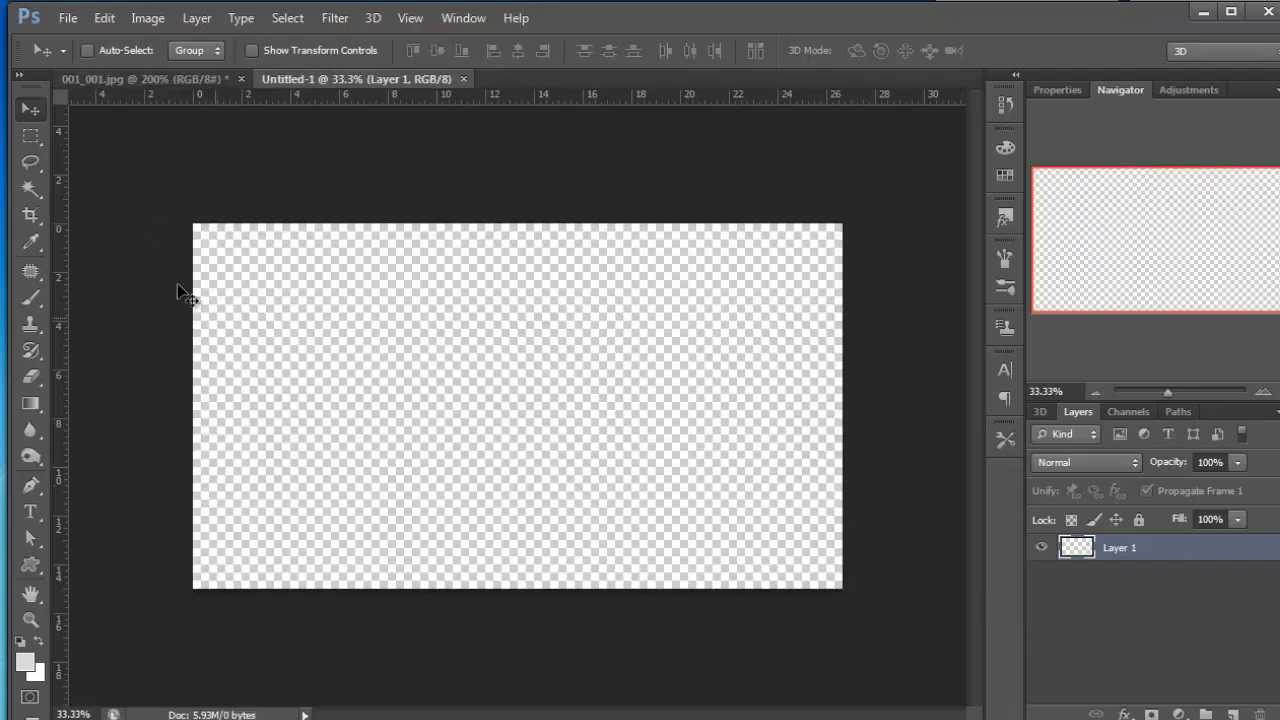
Set the foreground color to brown, hex 784304.
click(30, 664)
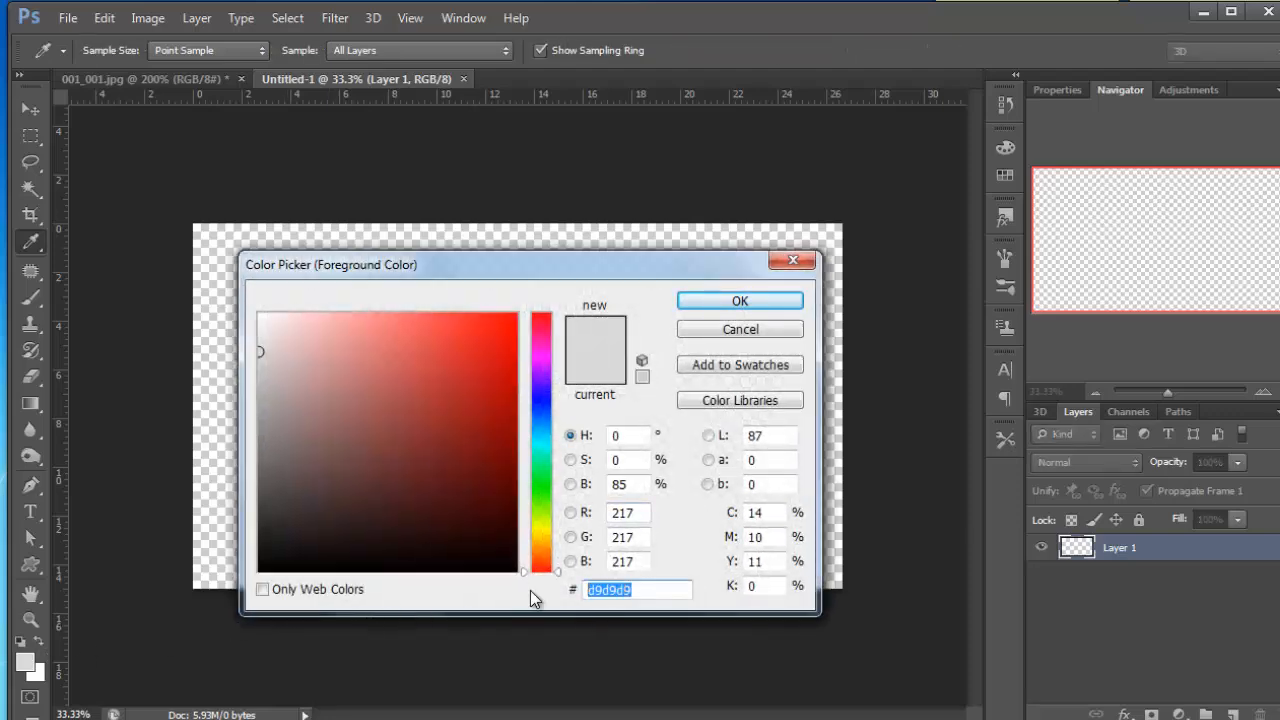
text(784304)
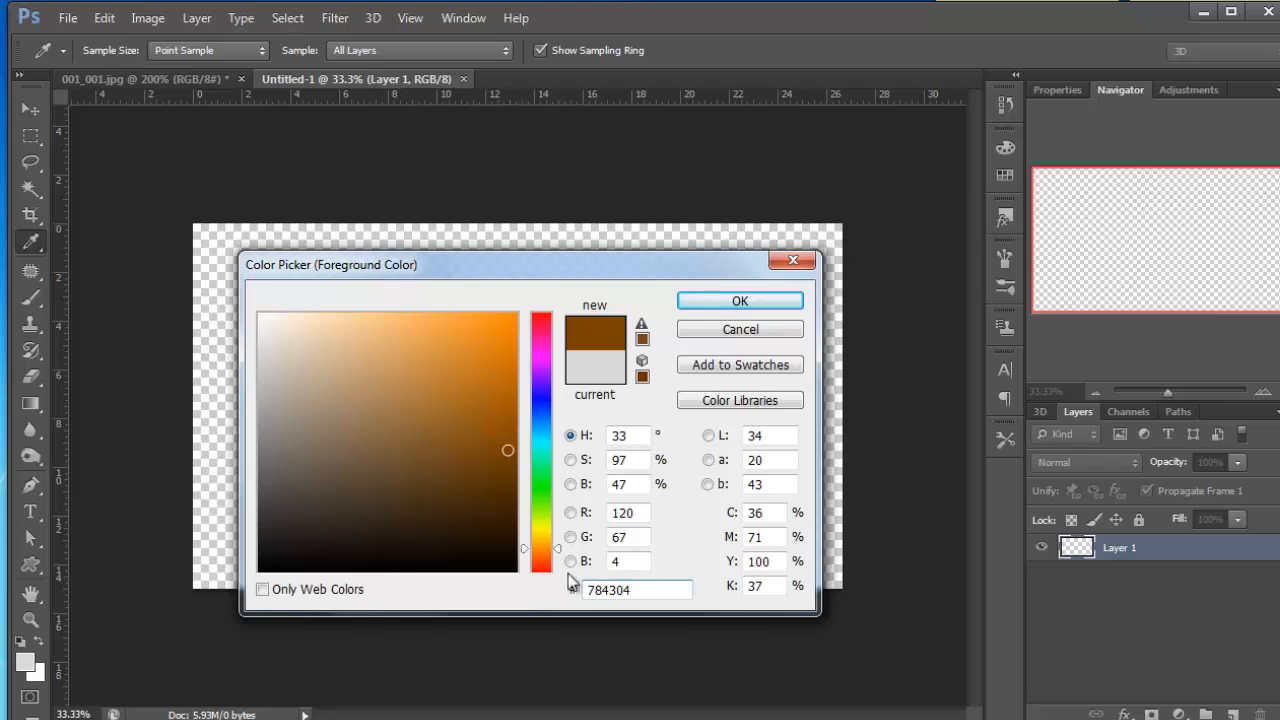
click(708, 301)
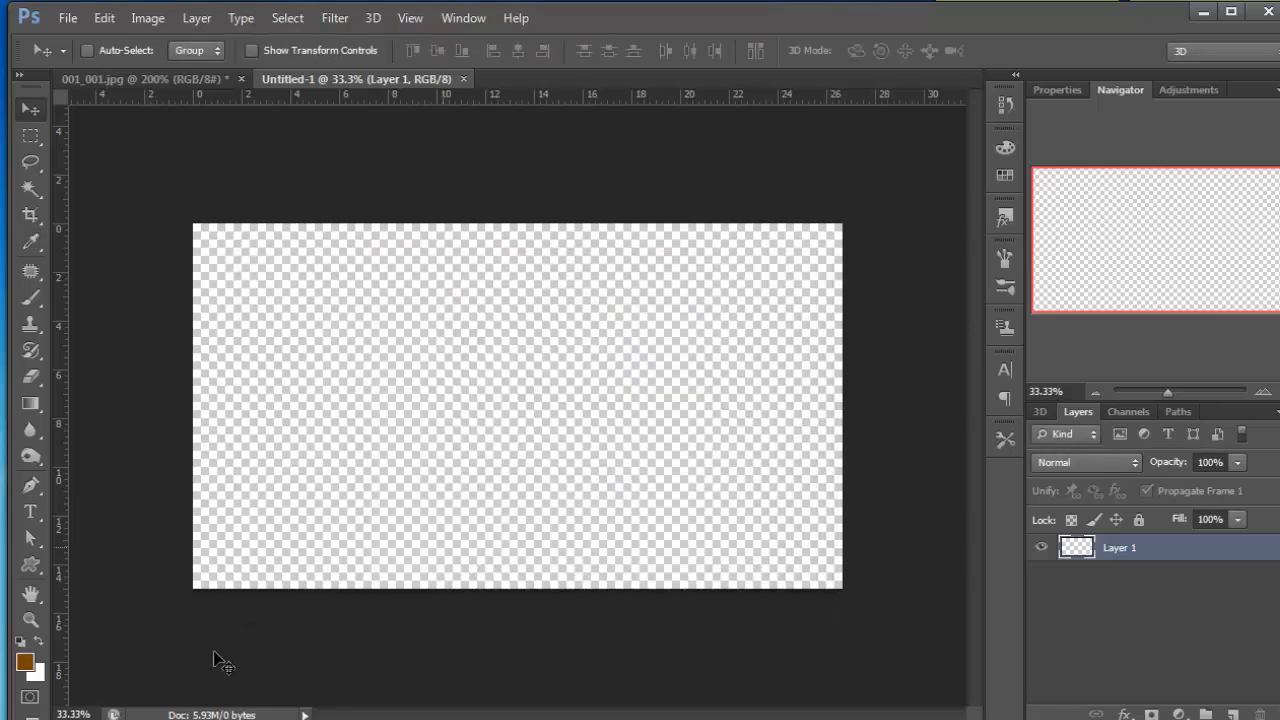
Set the background color to a slightly lighter brown than the foreground color.
click(36, 672)
double_click(620, 591)
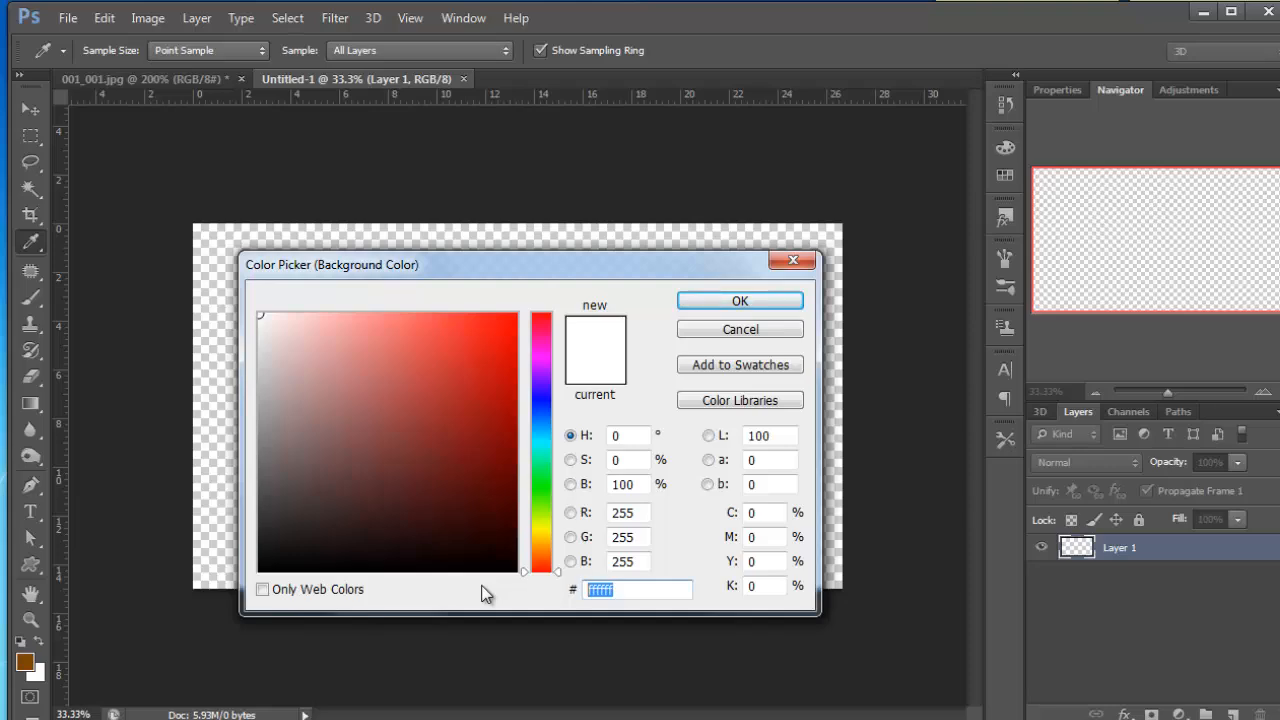
text(8c)
text(5625)
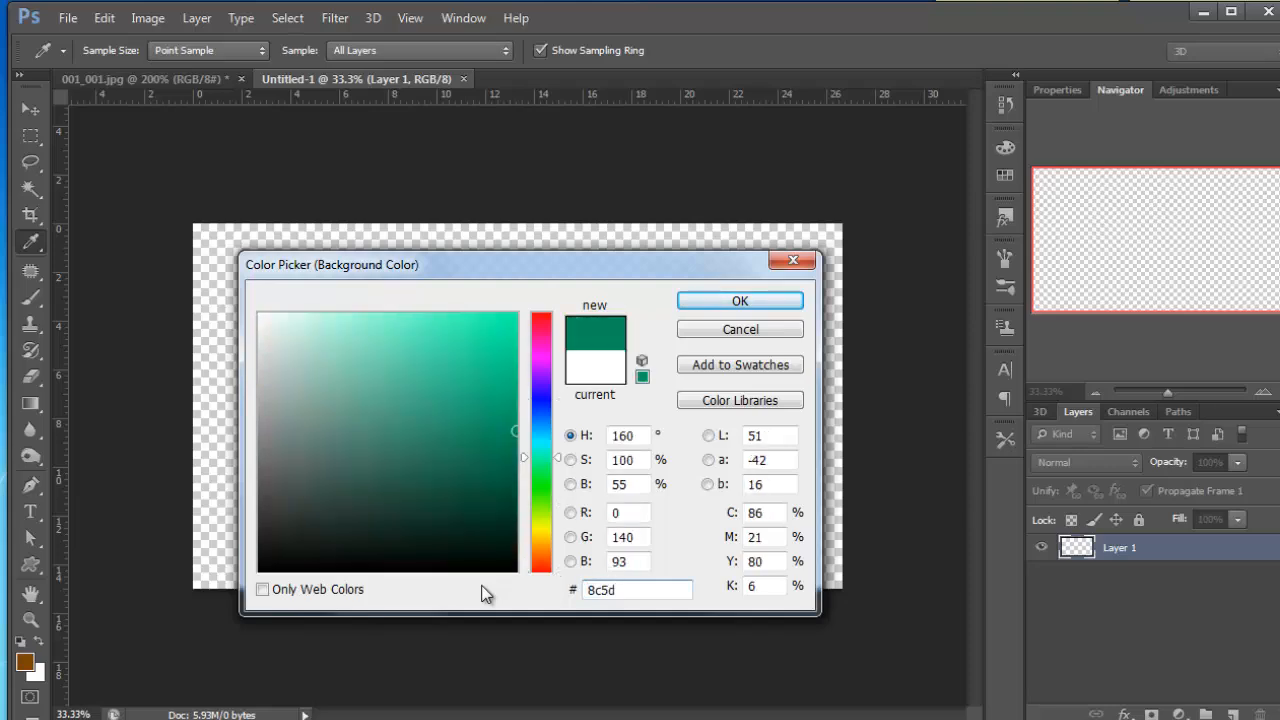
key(Return)
key(v)
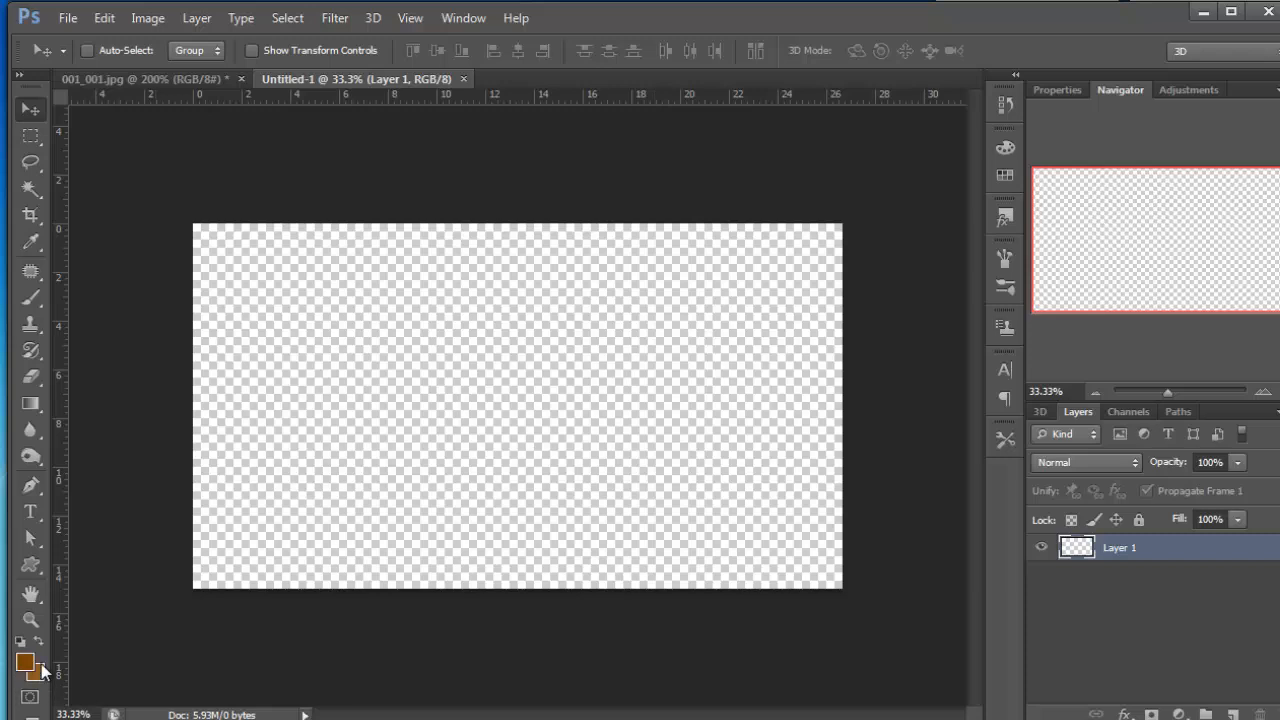
Fill the empty Layer 1 with brown mottling using the Clouds render filter.
click(322, 18)
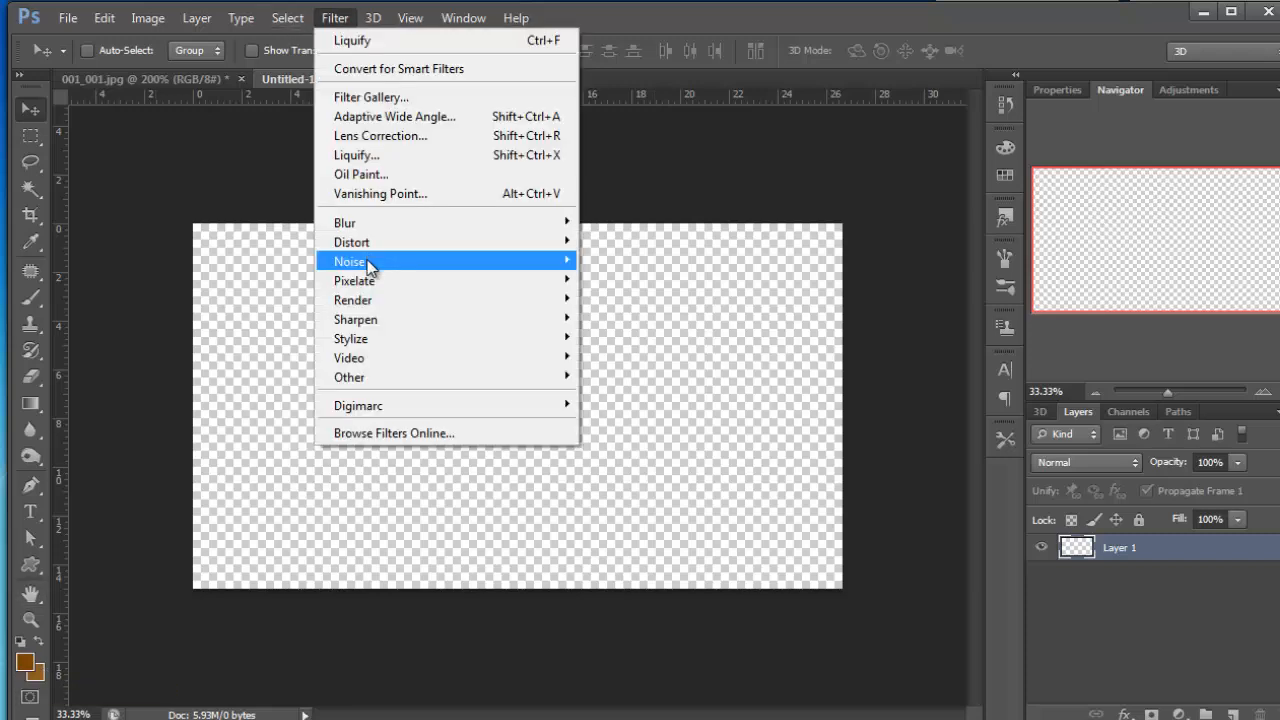
mouse_move(528, 294)
click(620, 296)
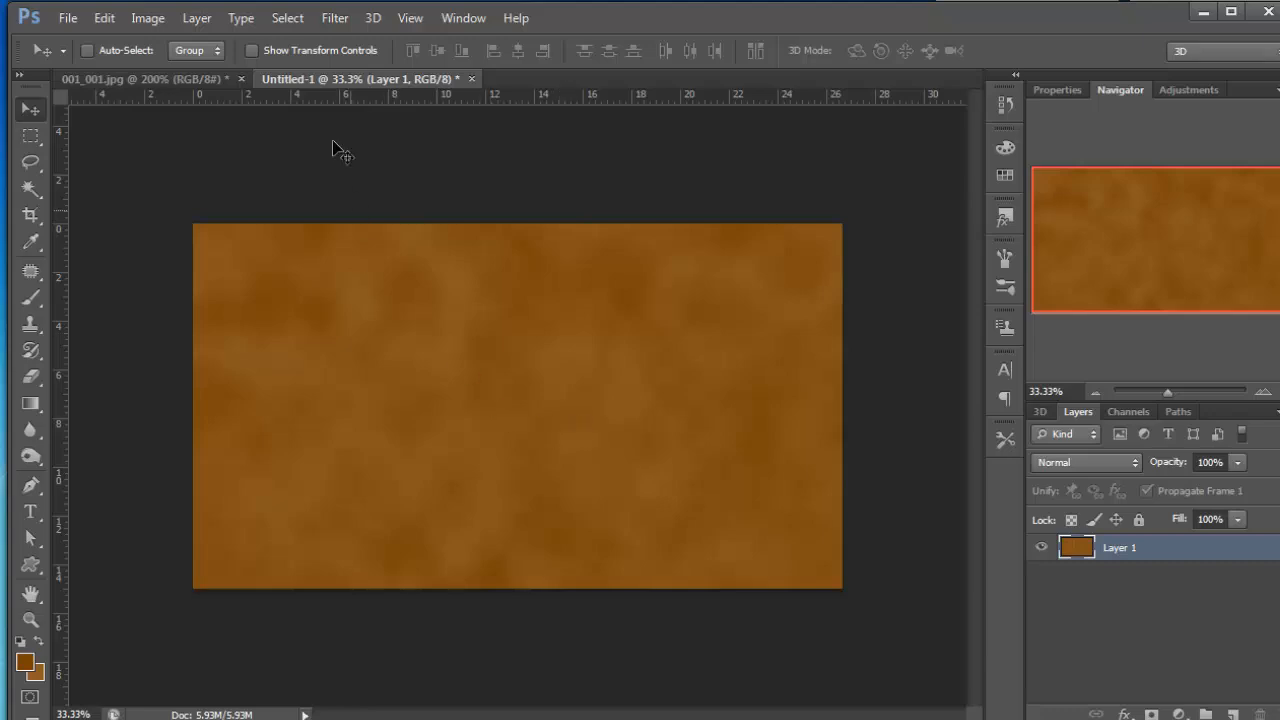
Distort Layer 1 with a zigzag Shear curve set to Wrap Around, and repeat the Shear filter.
click(335, 18)
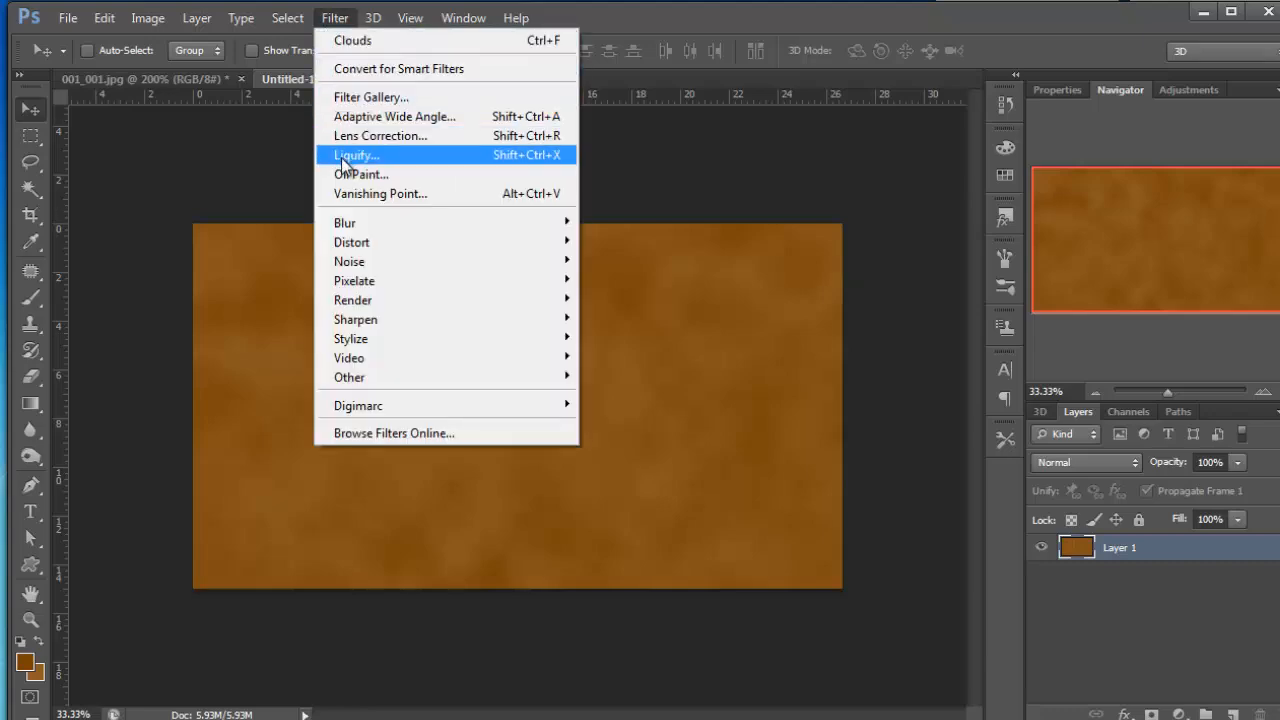
mouse_move(422, 248)
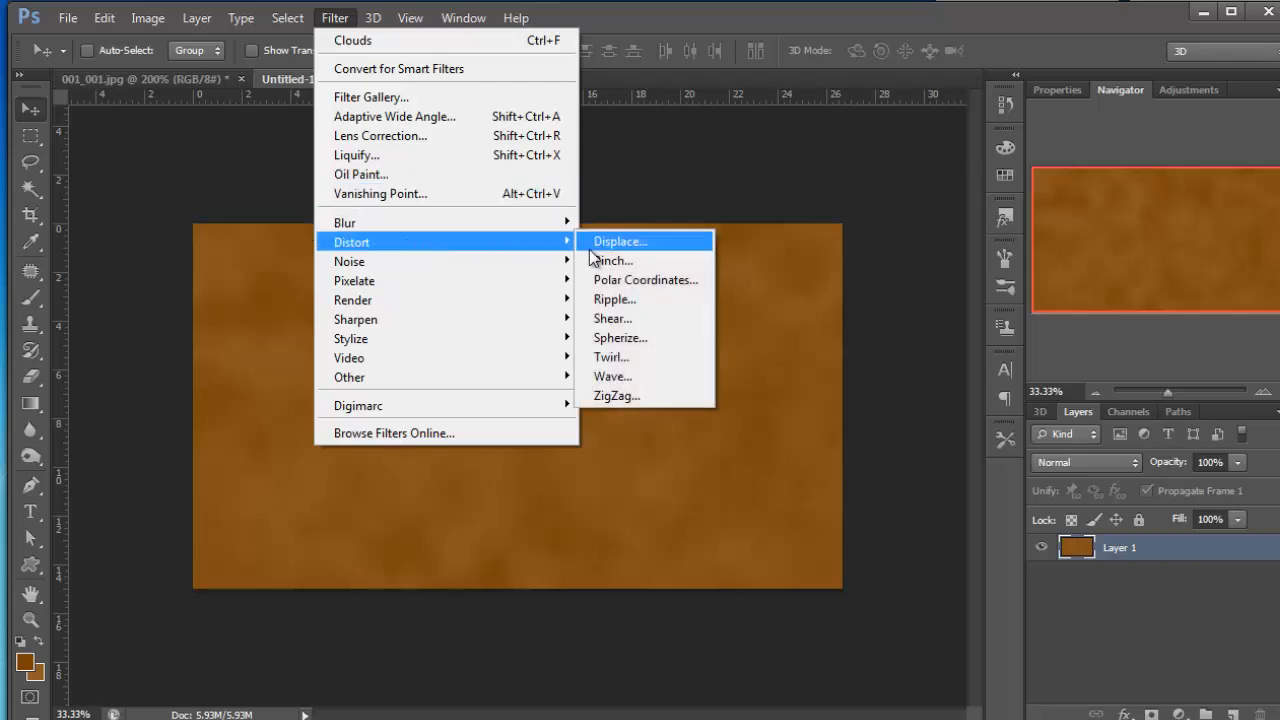
click(613, 318)
drag(408, 200, 554, 203)
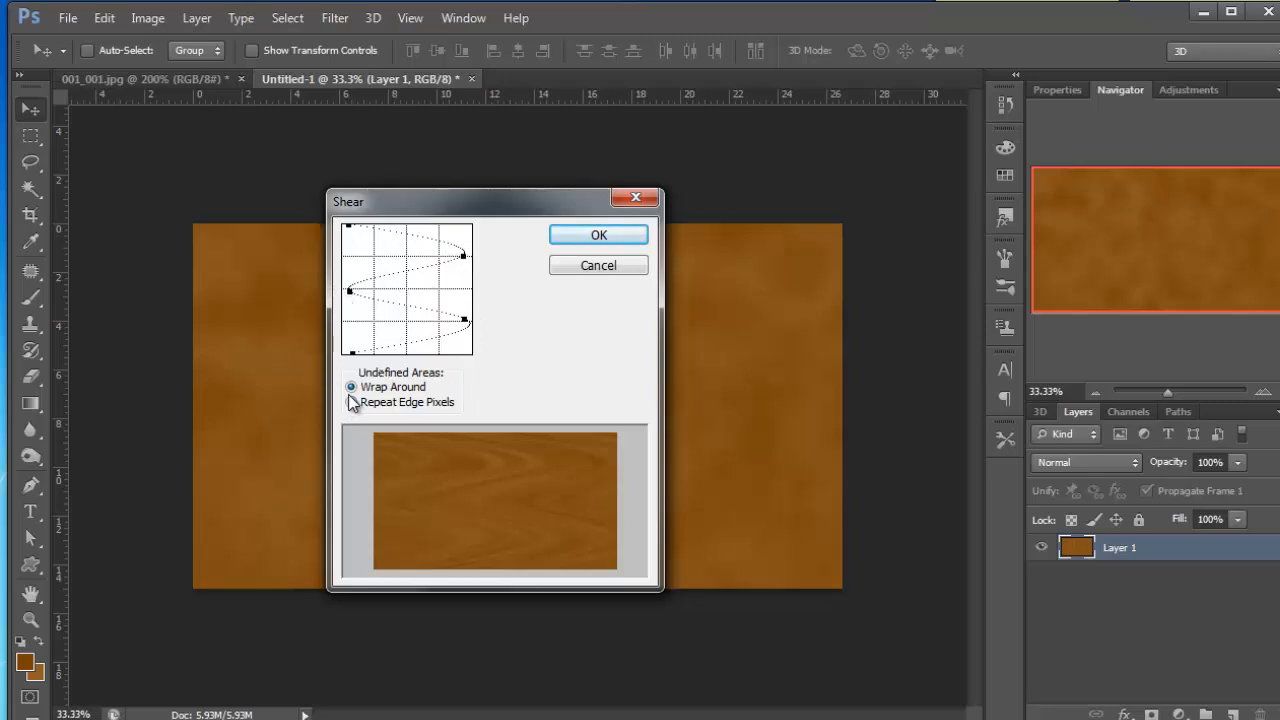
click(600, 237)
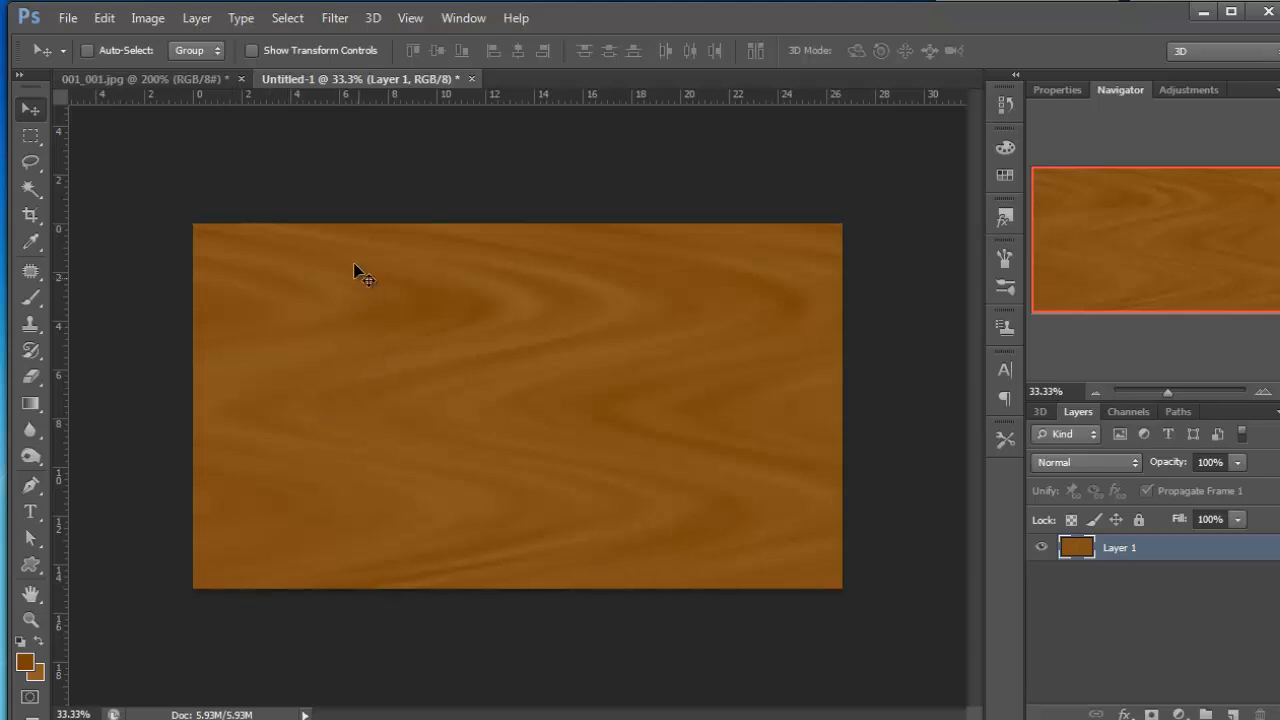
click(336, 18)
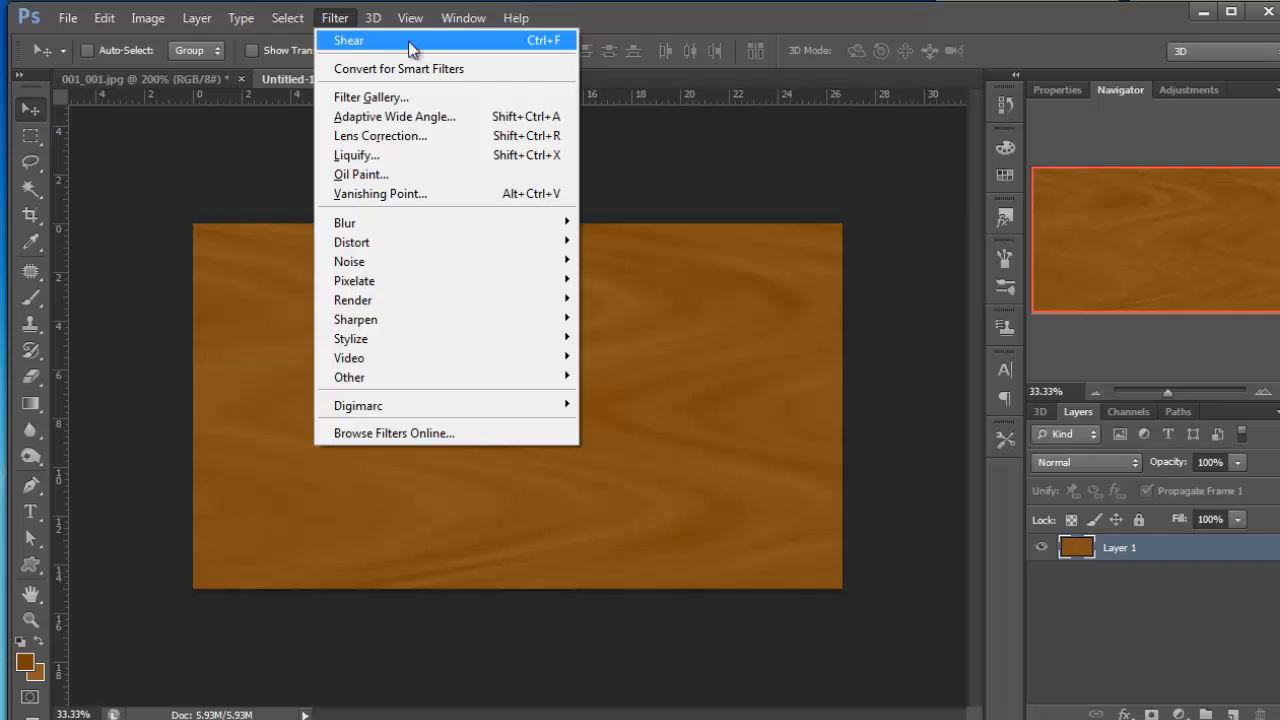
click(640, 26)
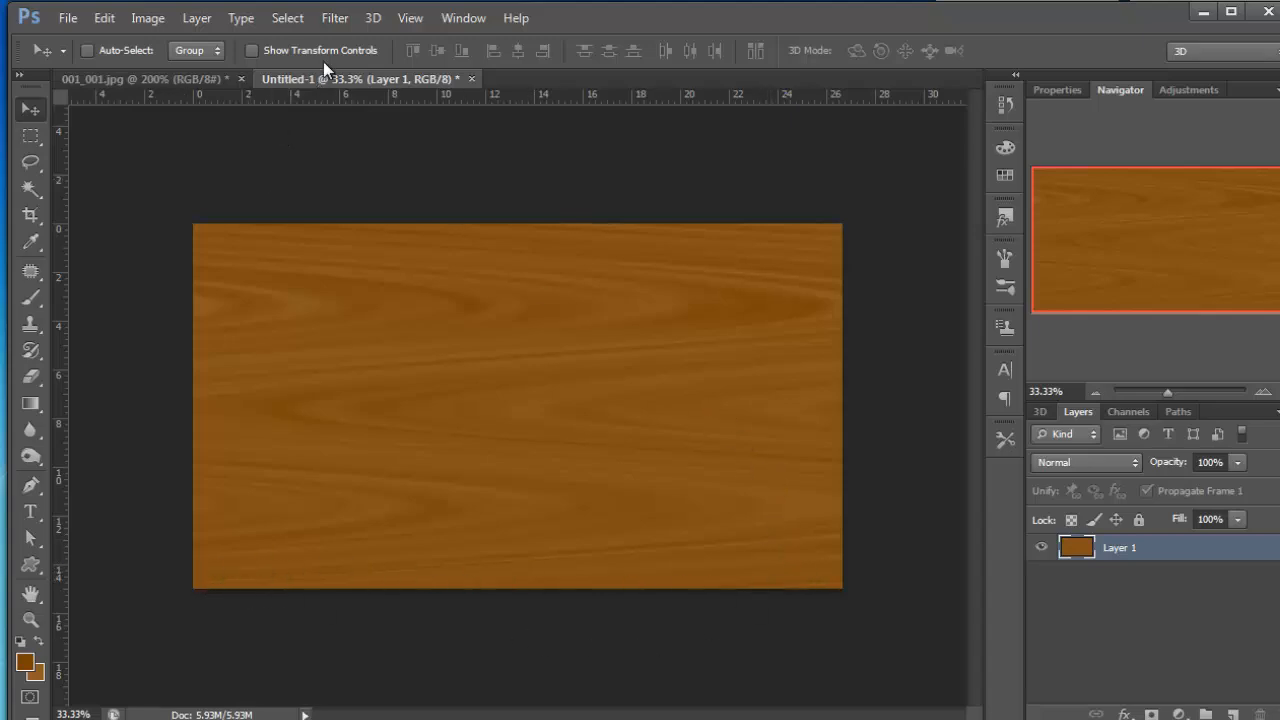
Warp the wood grain in several places with Liquify, using a brush size of 250 and pressure of 100.
click(336, 22)
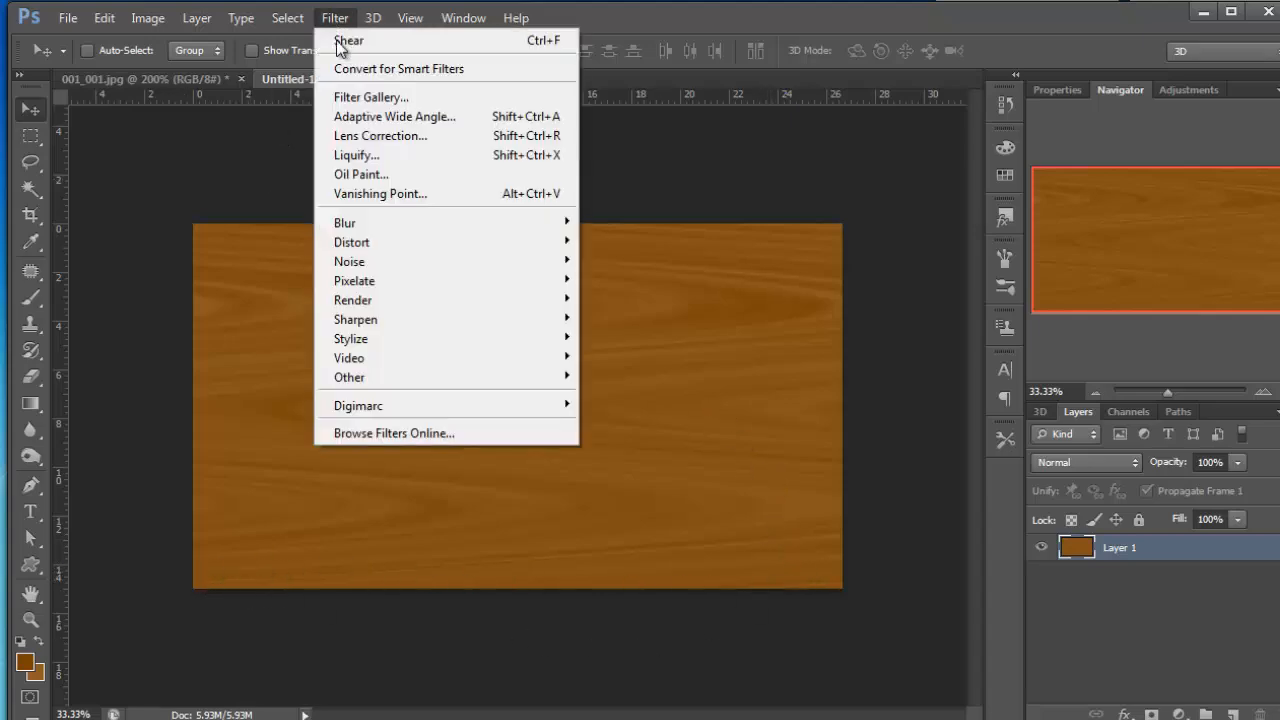
click(349, 154)
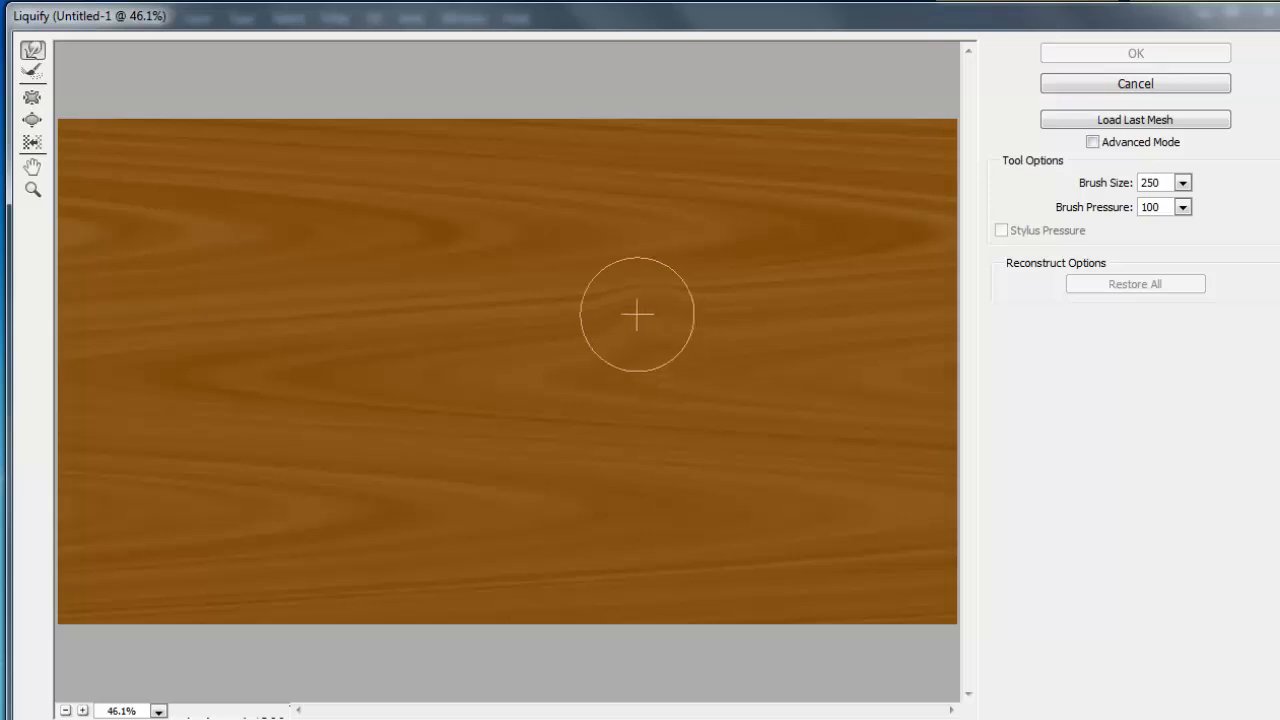
mouse_move(634, 311)
mouse_down()
mouse_move(545, 270)
mouse_move(437, 320)
mouse_up()
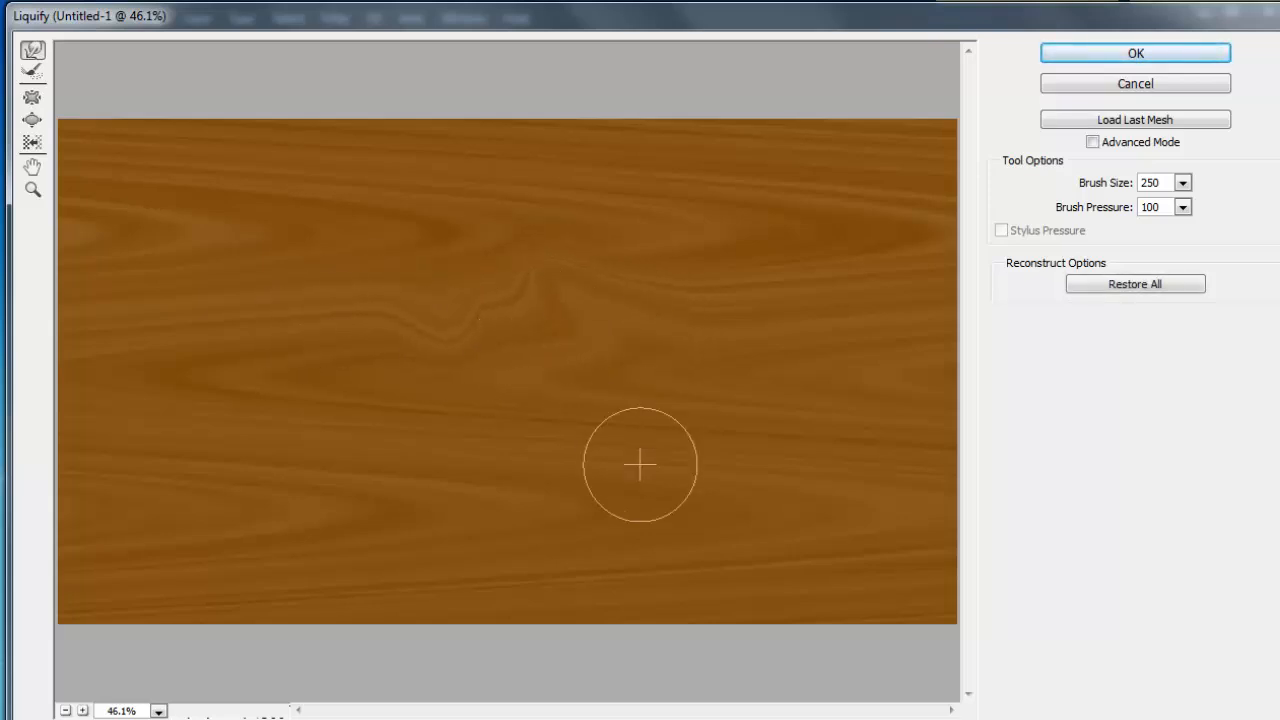
mouse_move(226, 440)
mouse_down()
mouse_move(133, 373)
mouse_move(133, 224)
mouse_move(208, 165)
mouse_up()
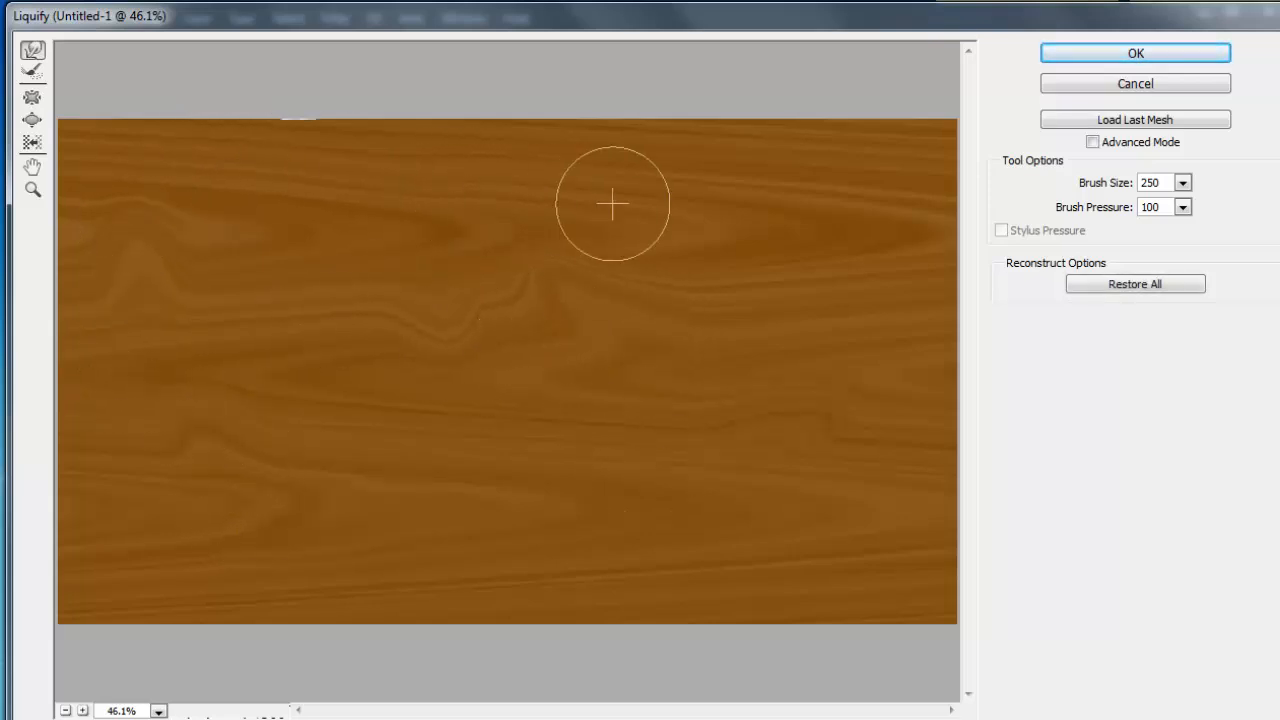
click(1180, 52)
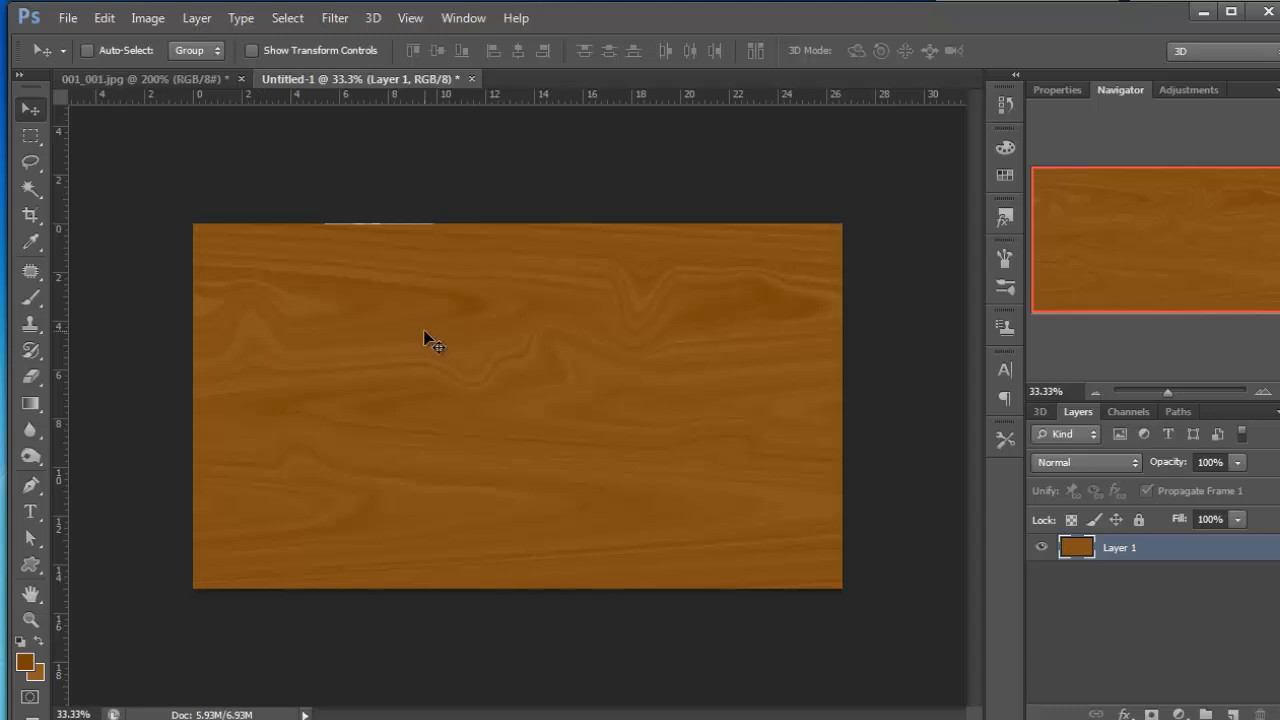
Add 9.51% uniform, monochromatic noise to Layer 1.
click(335, 27)
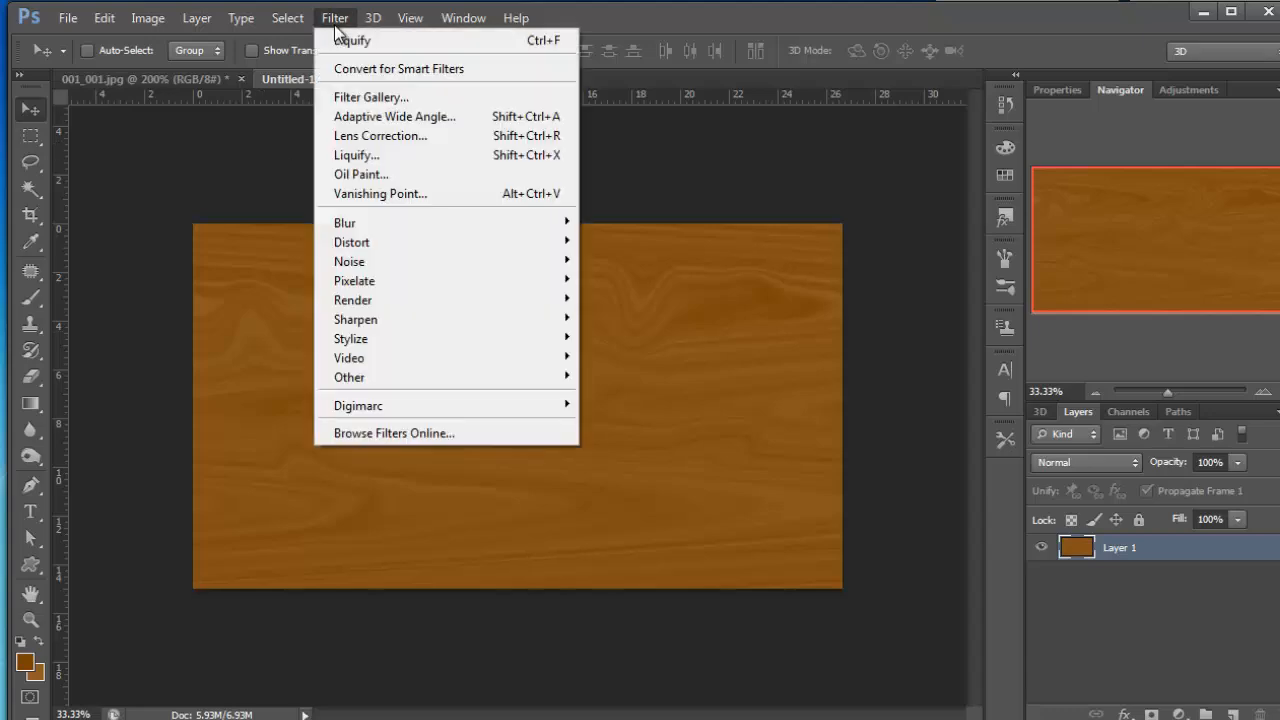
mouse_move(375, 249)
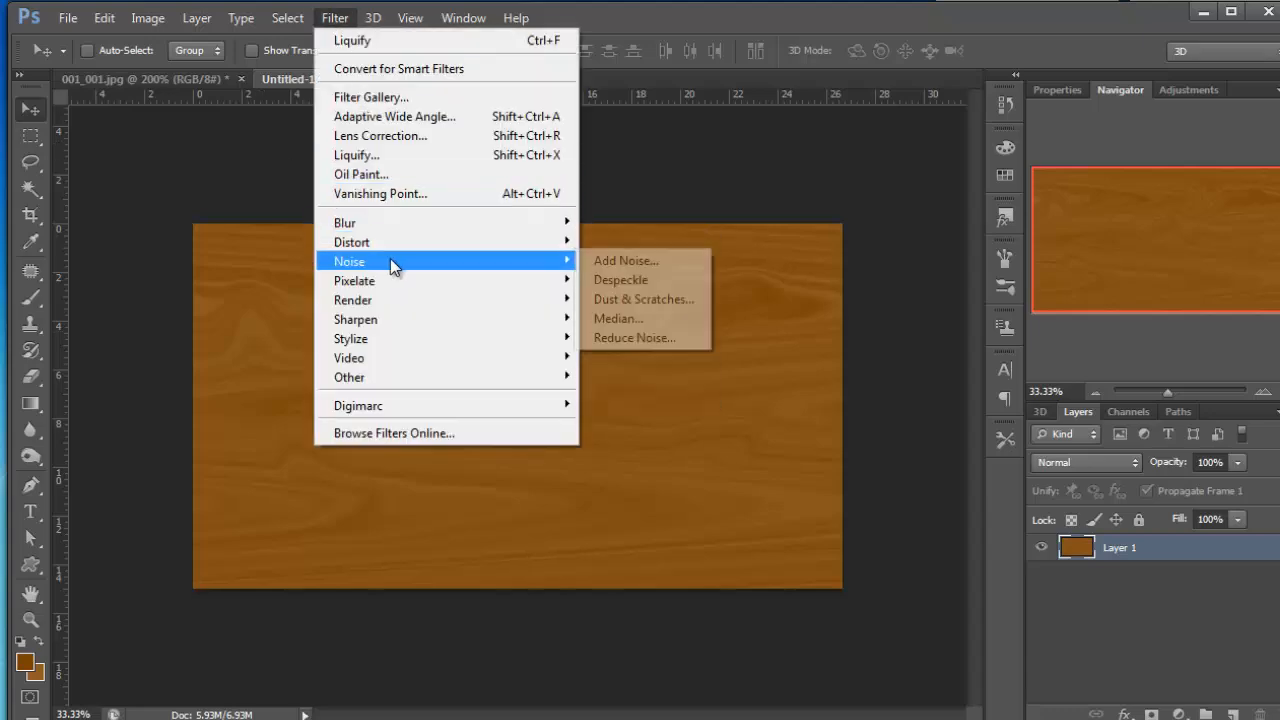
mouse_move(448, 260)
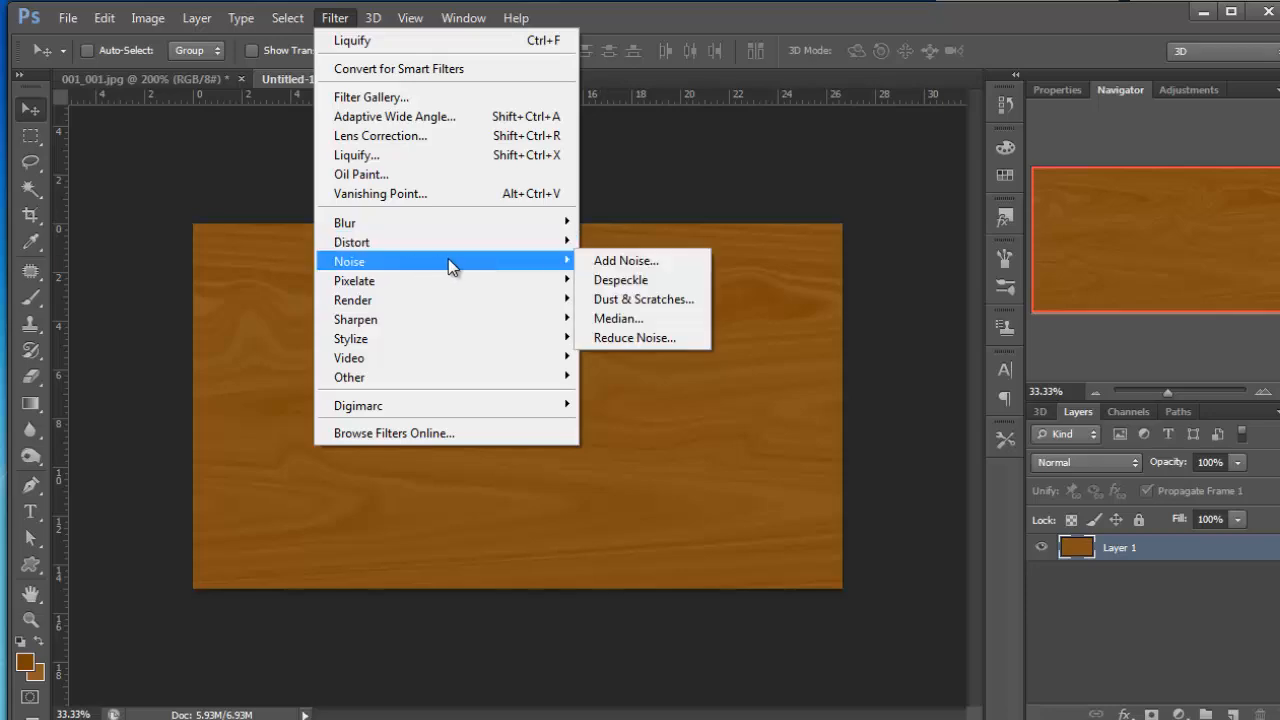
click(620, 260)
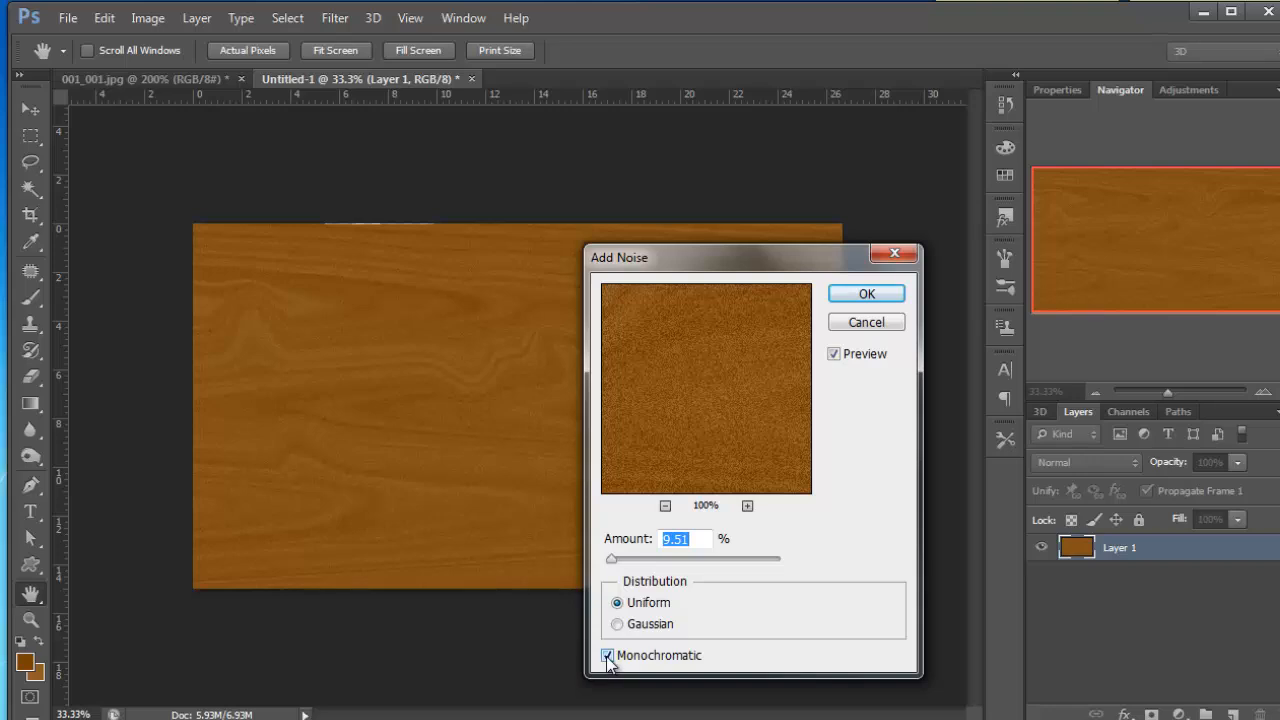
click(888, 295)
key(v)
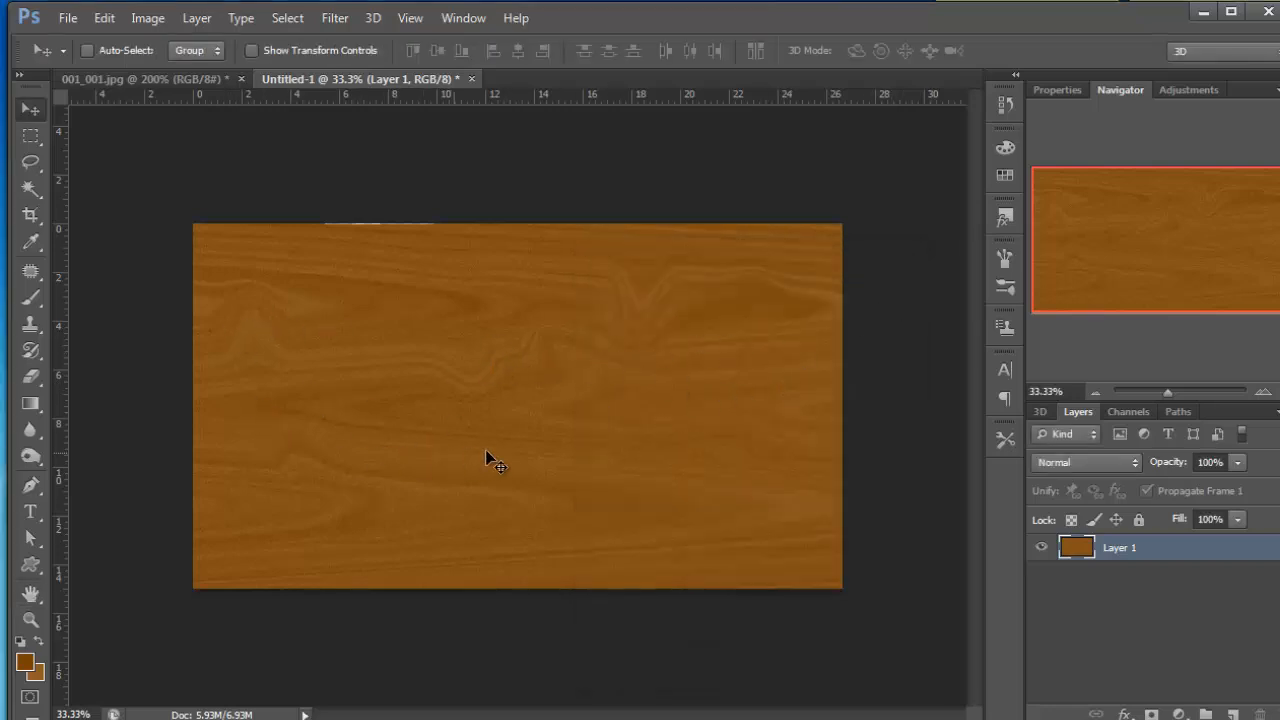
Add the text WOOD GRAIN in Viner Hand ITC and enlarge it to about 515 pt across the wood.
click(31, 512)
click(318, 398)
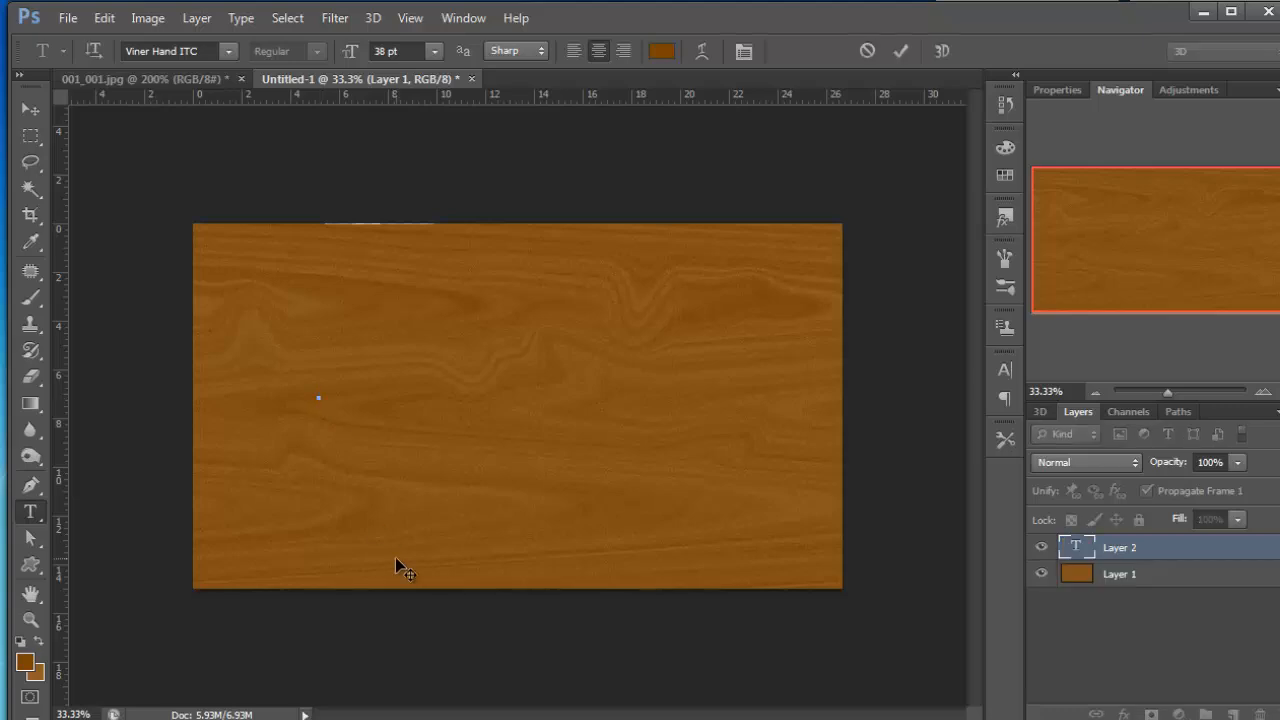
key(ctrl+v)
drag(354, 392, 239, 392)
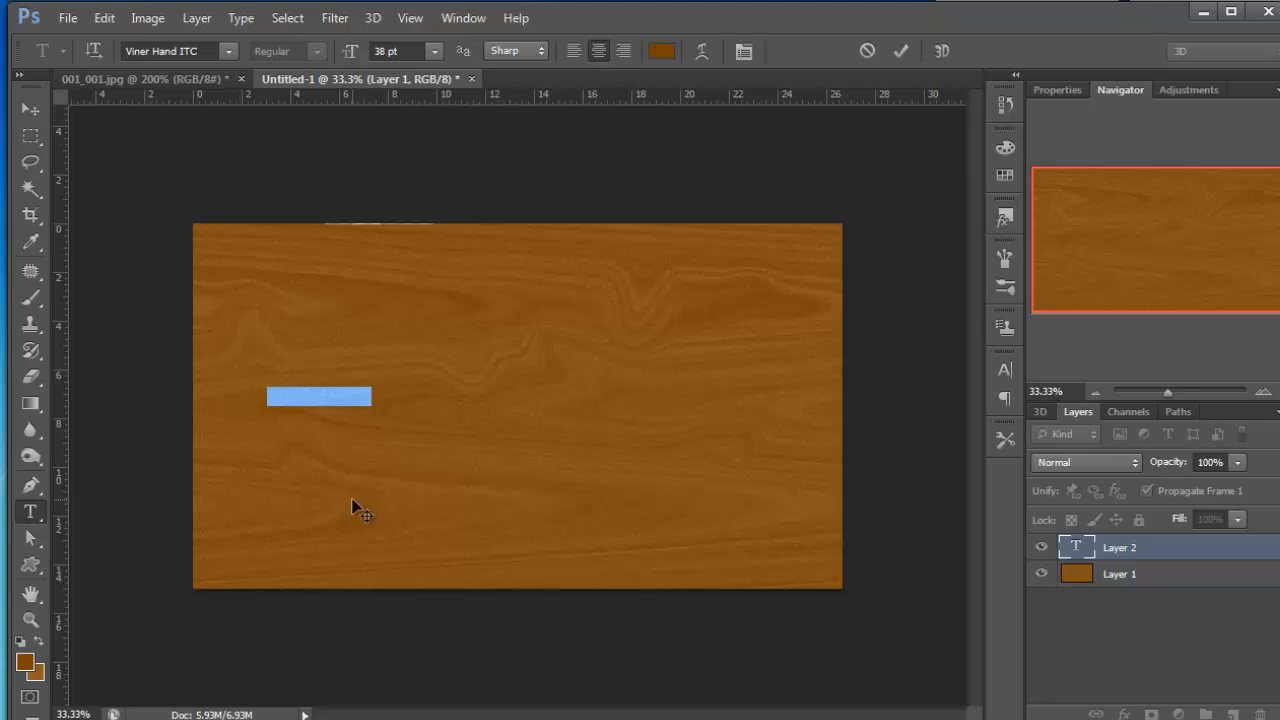
drag(372, 396, 437, 714)
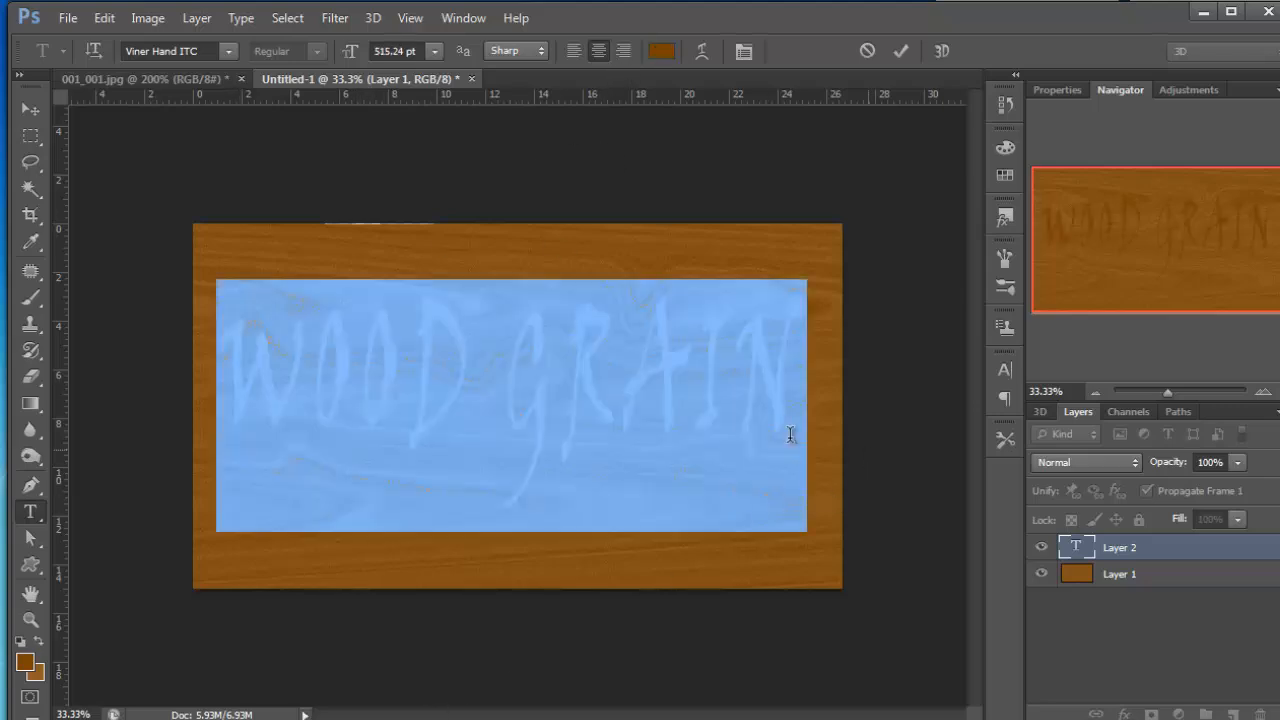
click(35, 112)
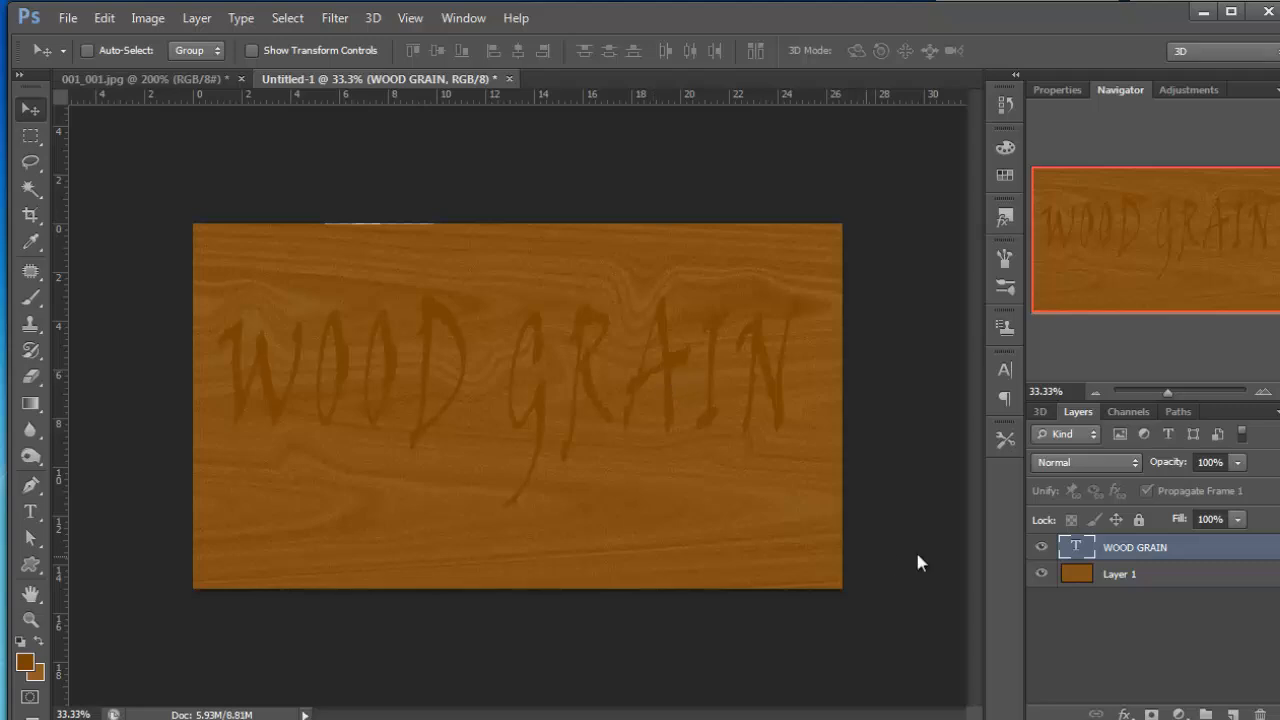
Load the WOOD GRAIN letter outlines as a selection and delete the text layer.
ctrl+click(1078, 550)
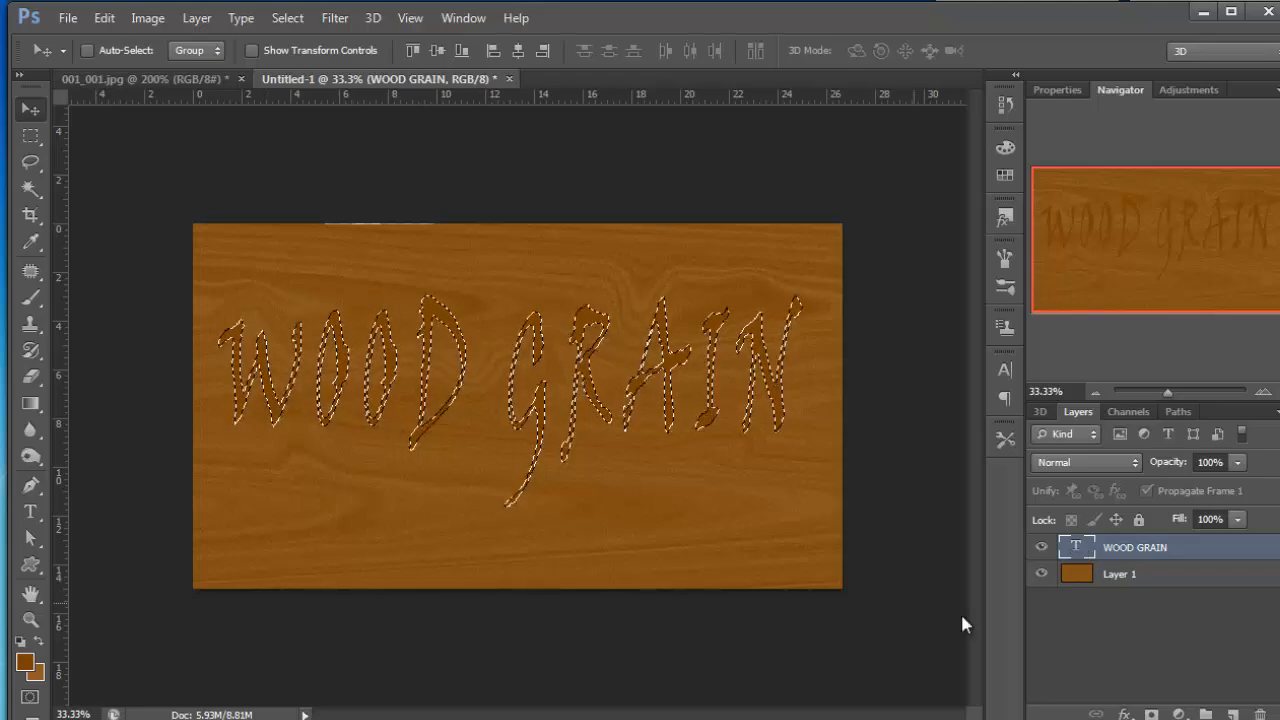
drag(1206, 558, 1259, 713)
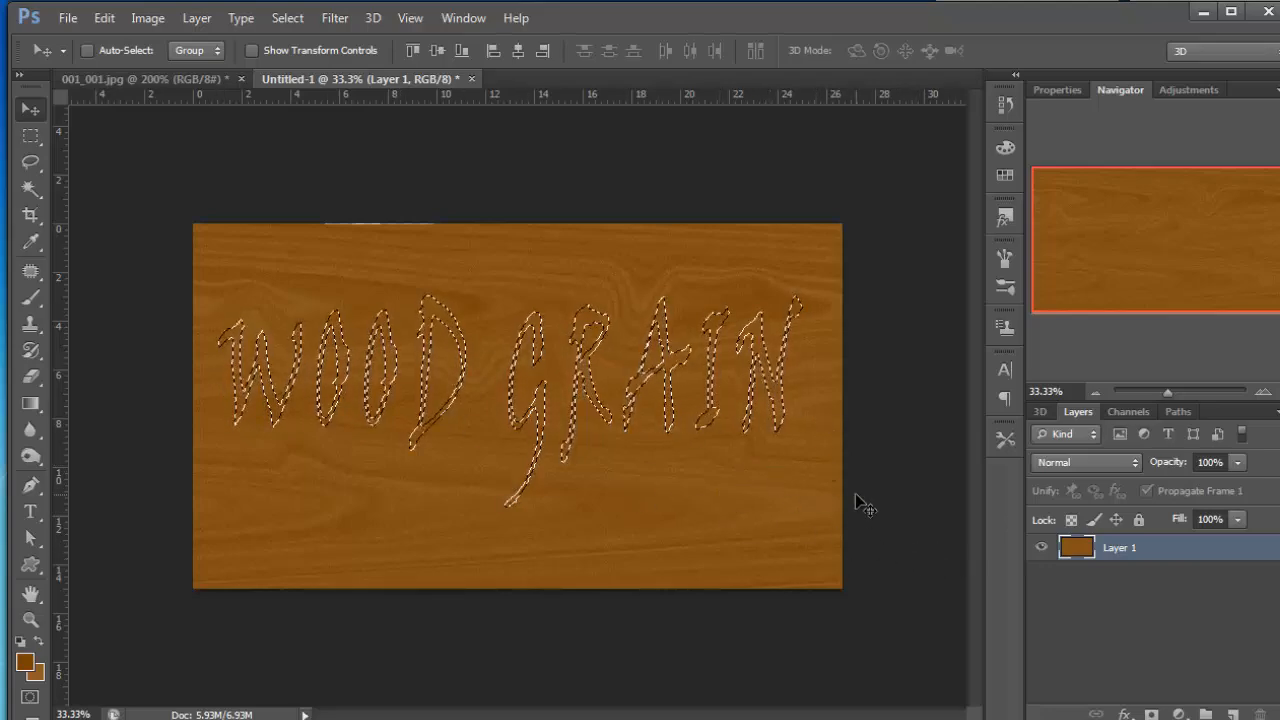
Copy the selected wood lettering from Layer 1 to a new layer and hide Layer 1.
key(ctrl+j)
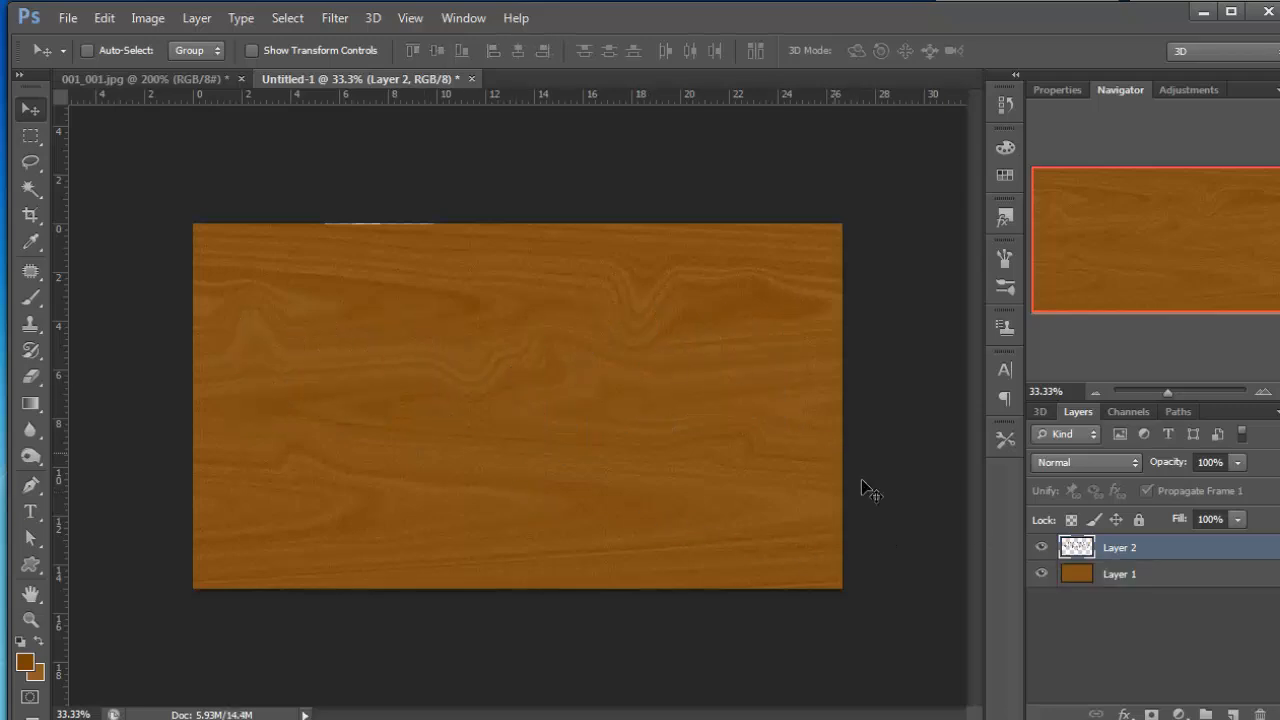
click(1042, 575)
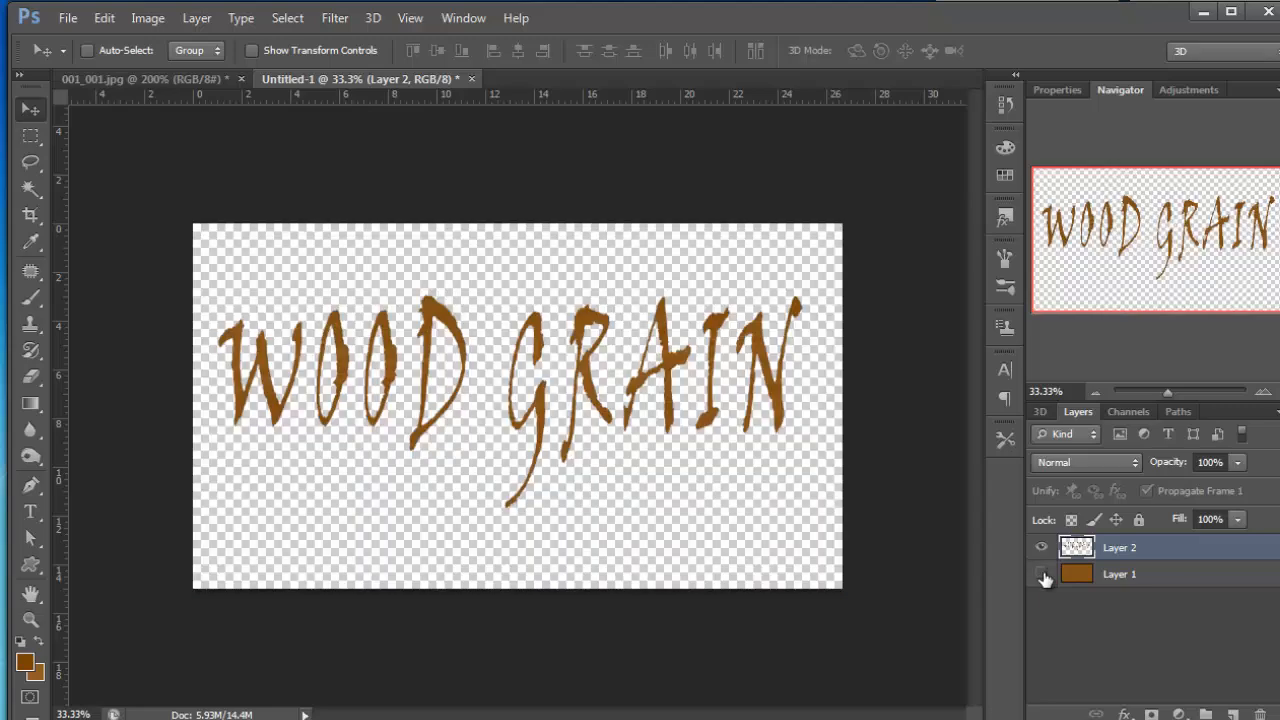
Show Layer 1 and give the Layer 2 lettering a Bevel & Emboss style with the single-peak contour preset.
click(1042, 575)
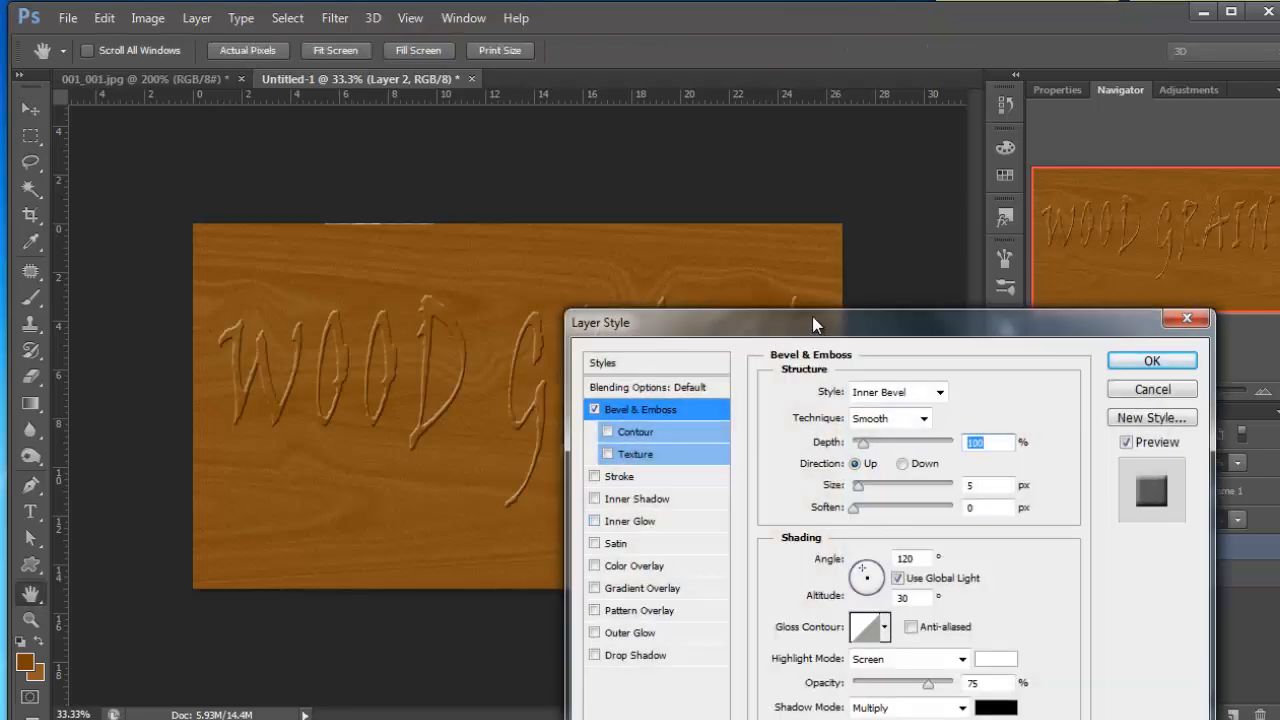
drag(812, 316, 912, 20)
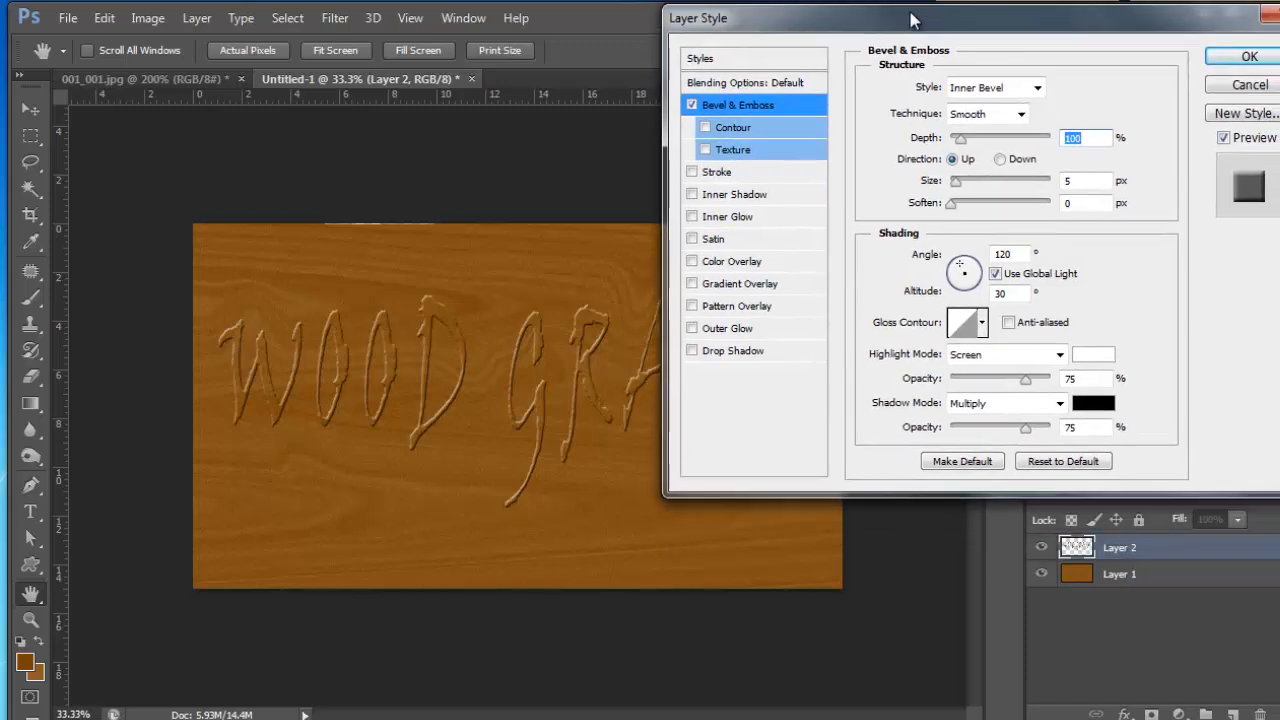
click(705, 127)
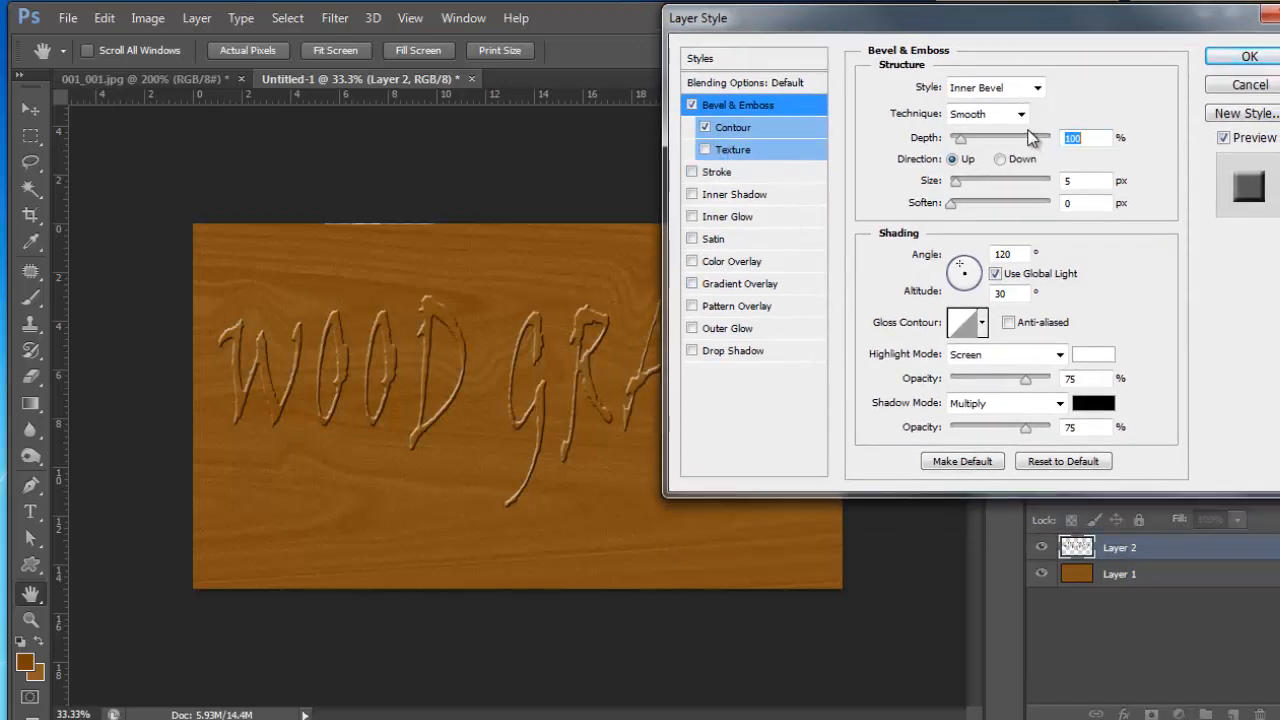
click(733, 127)
click(949, 92)
click(867, 138)
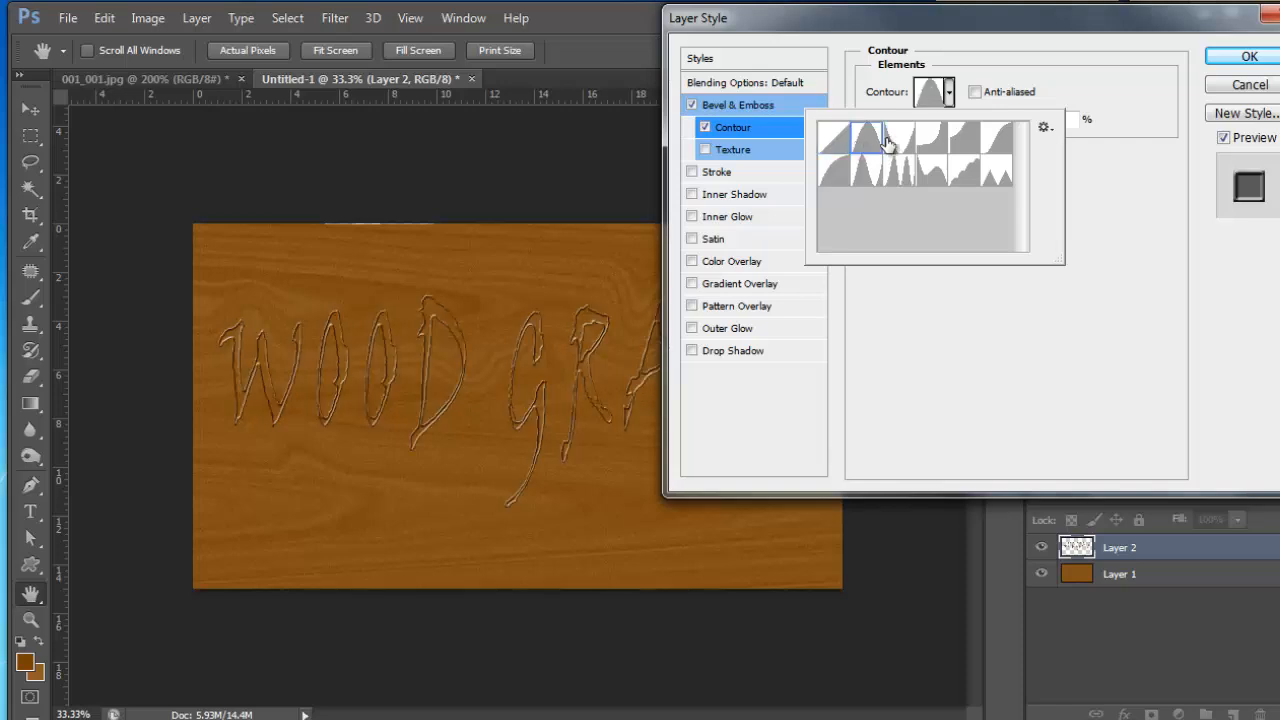
click(1225, 64)
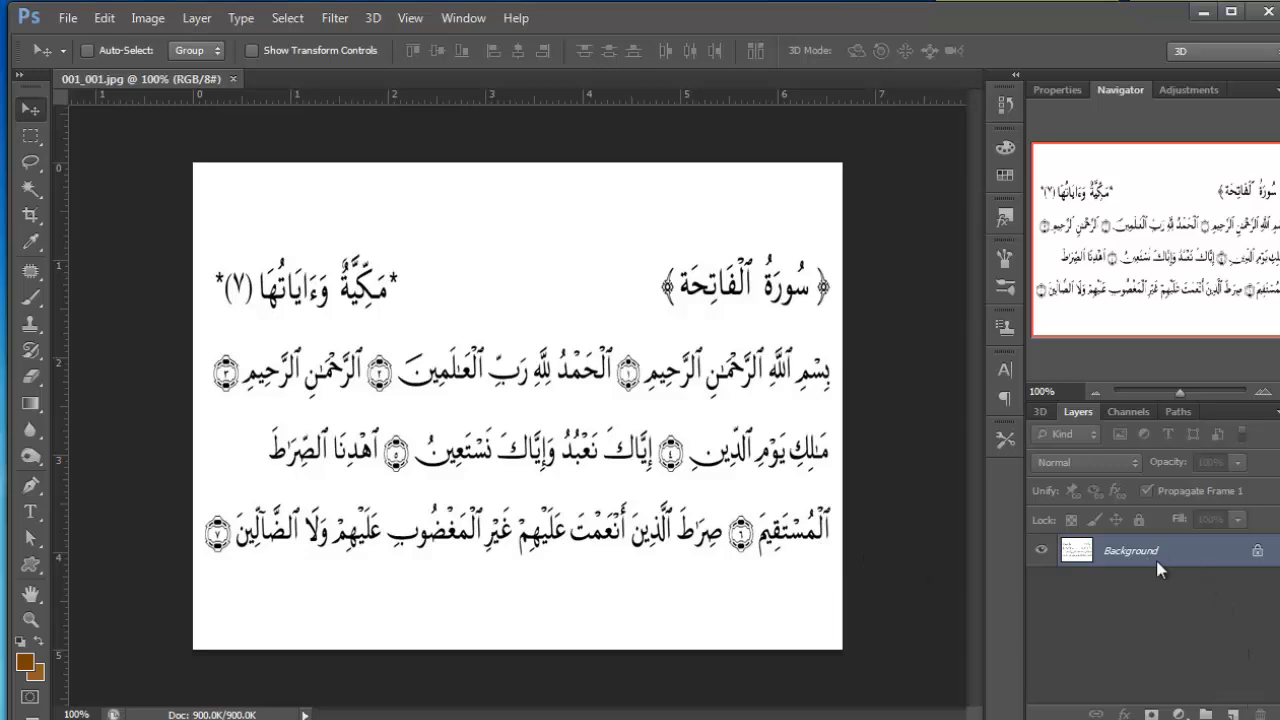
Thicken the calligraphy in 001_001.jpg by stacking two Multiply duplicates over the Background and merging all three layers.
key(ctrl+j)
click(1137, 464)
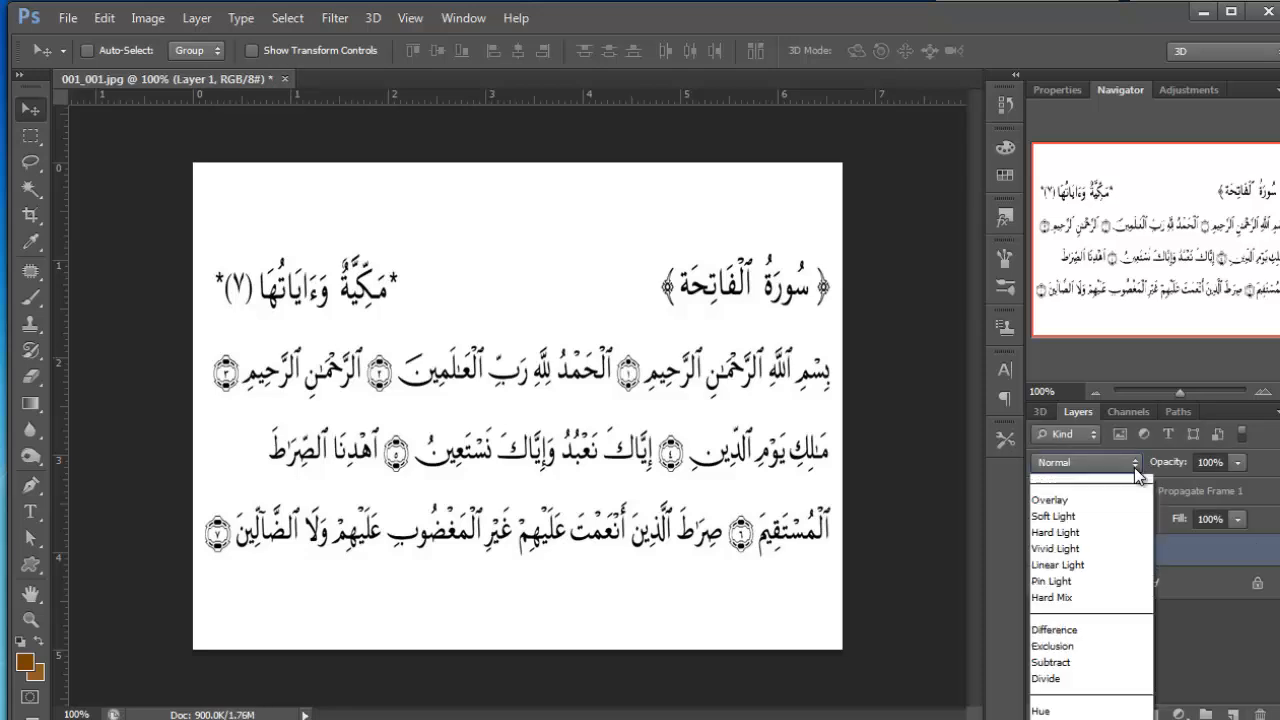
click(1110, 537)
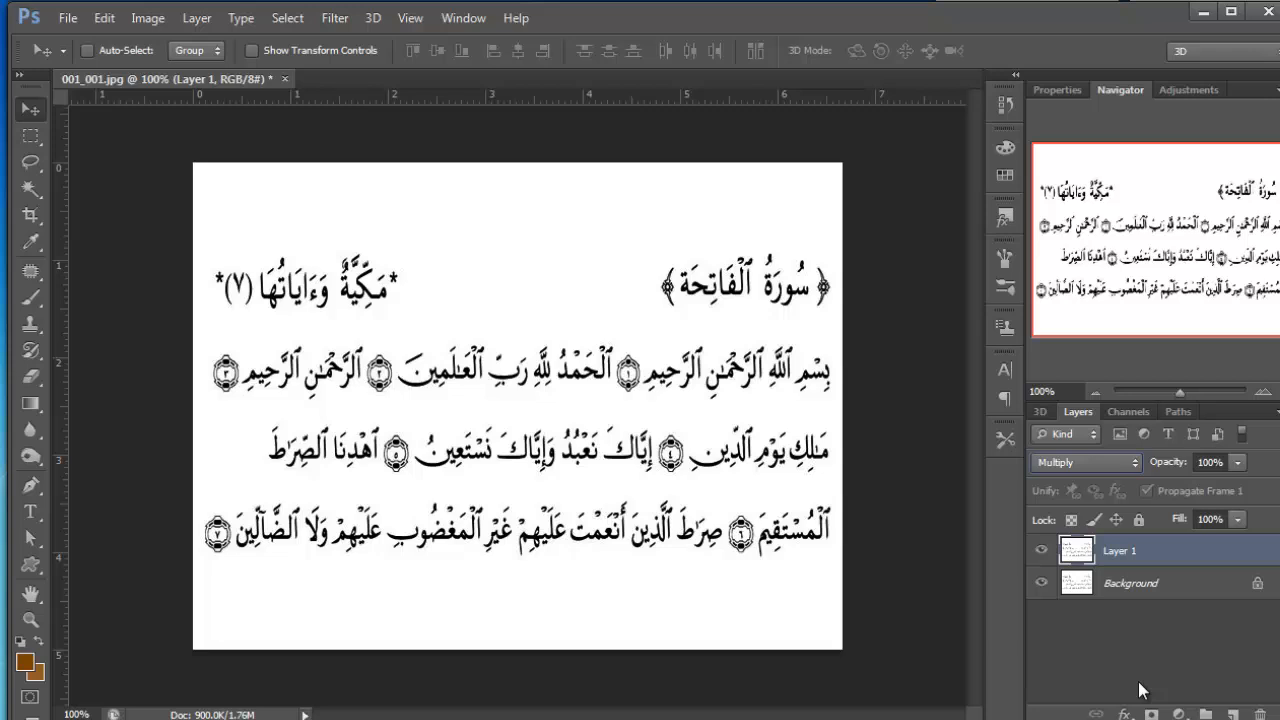
key(ctrl+j)
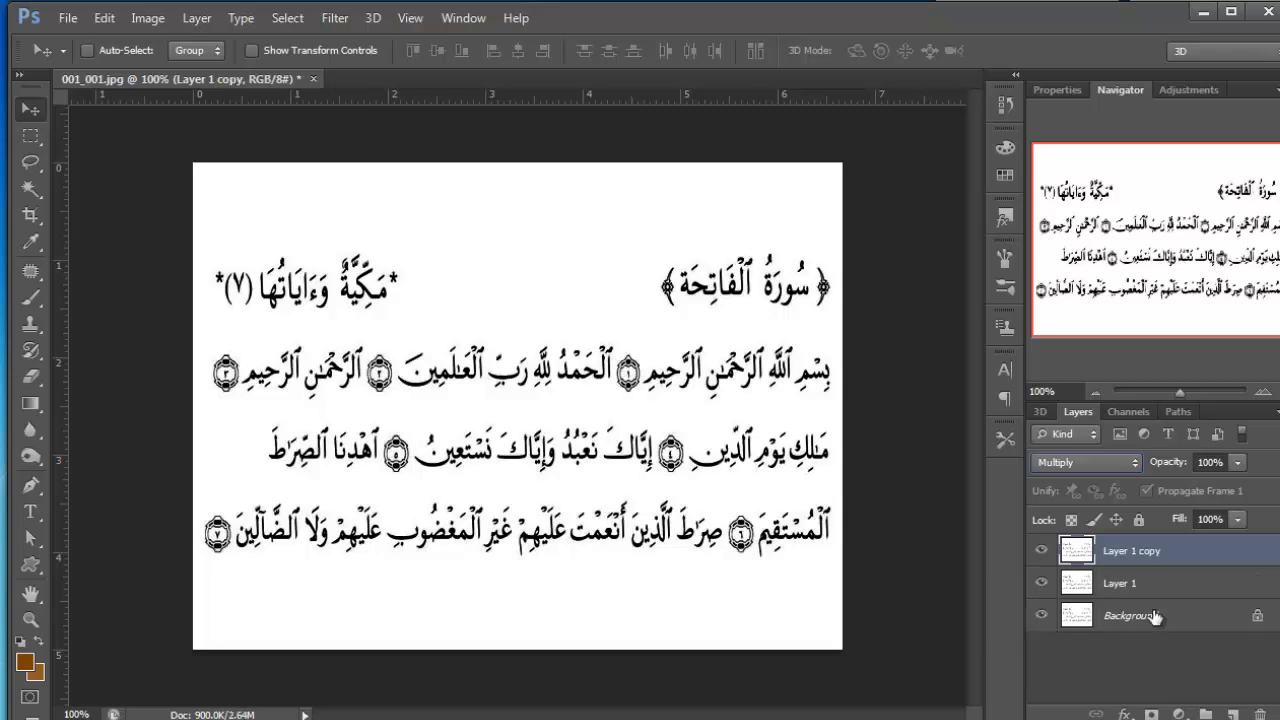
shift+click(1155, 617)
right_click(1158, 552)
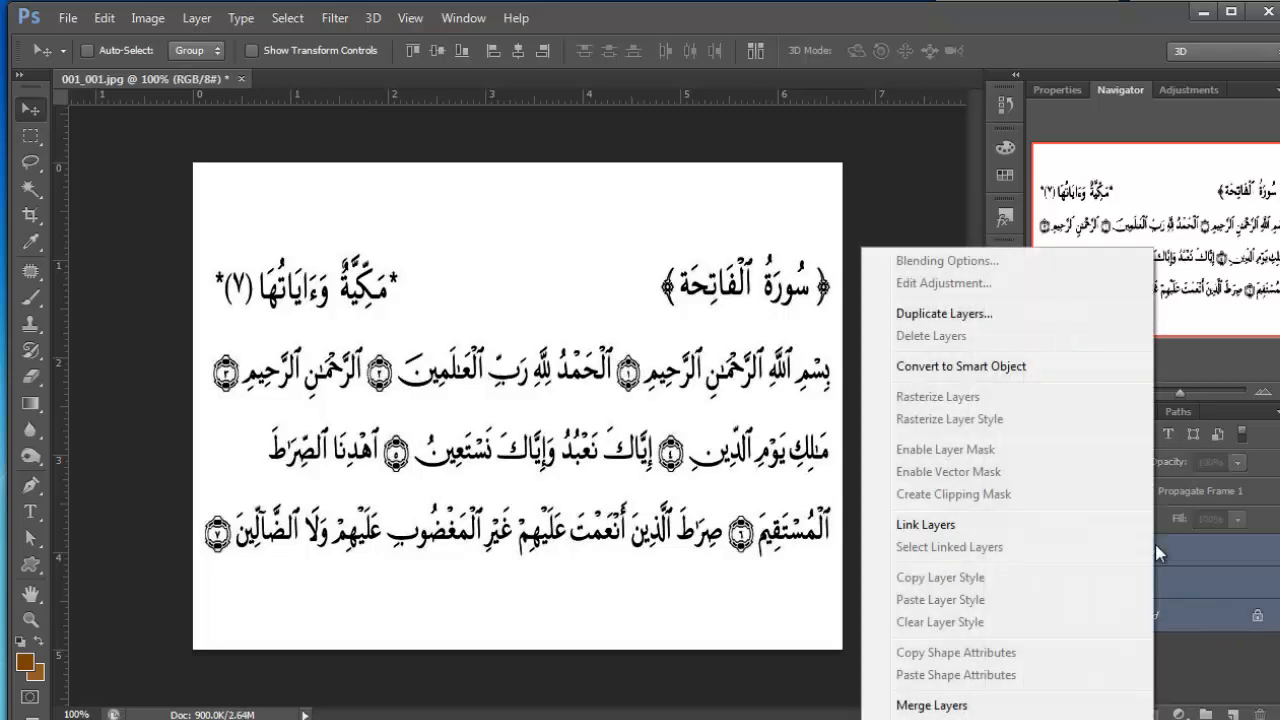
click(978, 705)
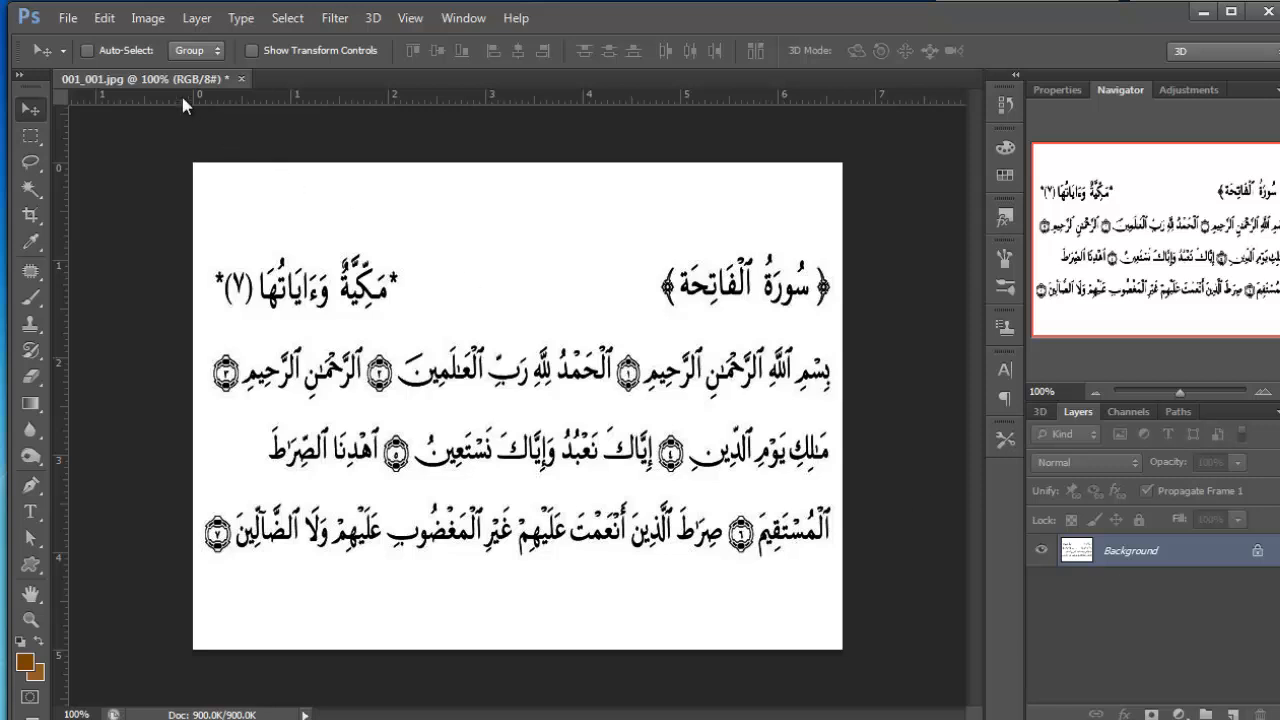
Select the white area around the calligraphy with Color Range, using sampled colors.
click(281, 18)
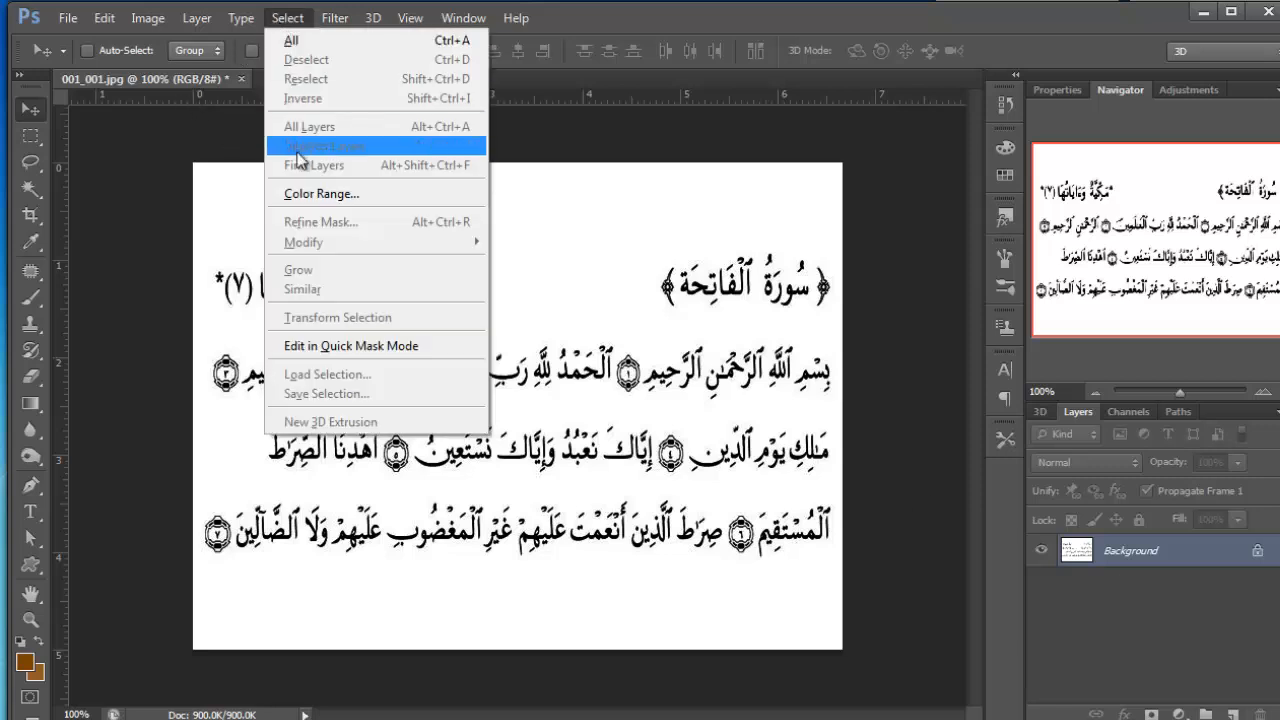
click(305, 195)
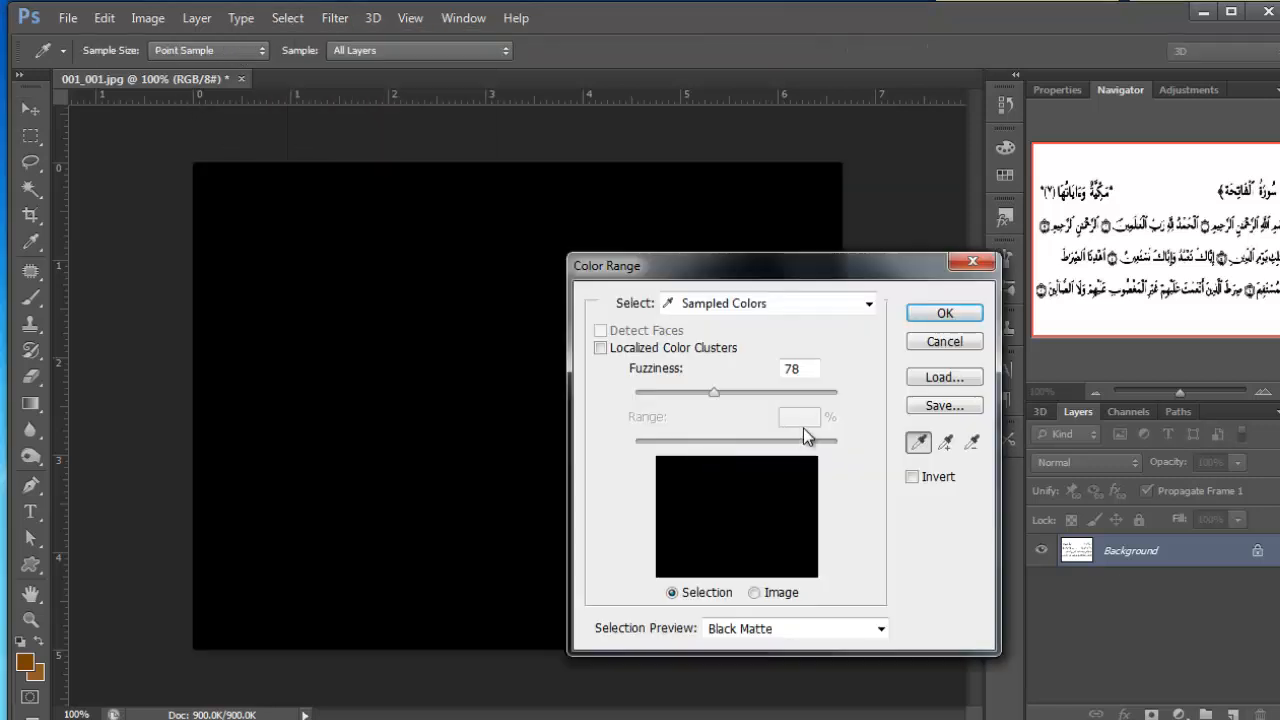
click(678, 461)
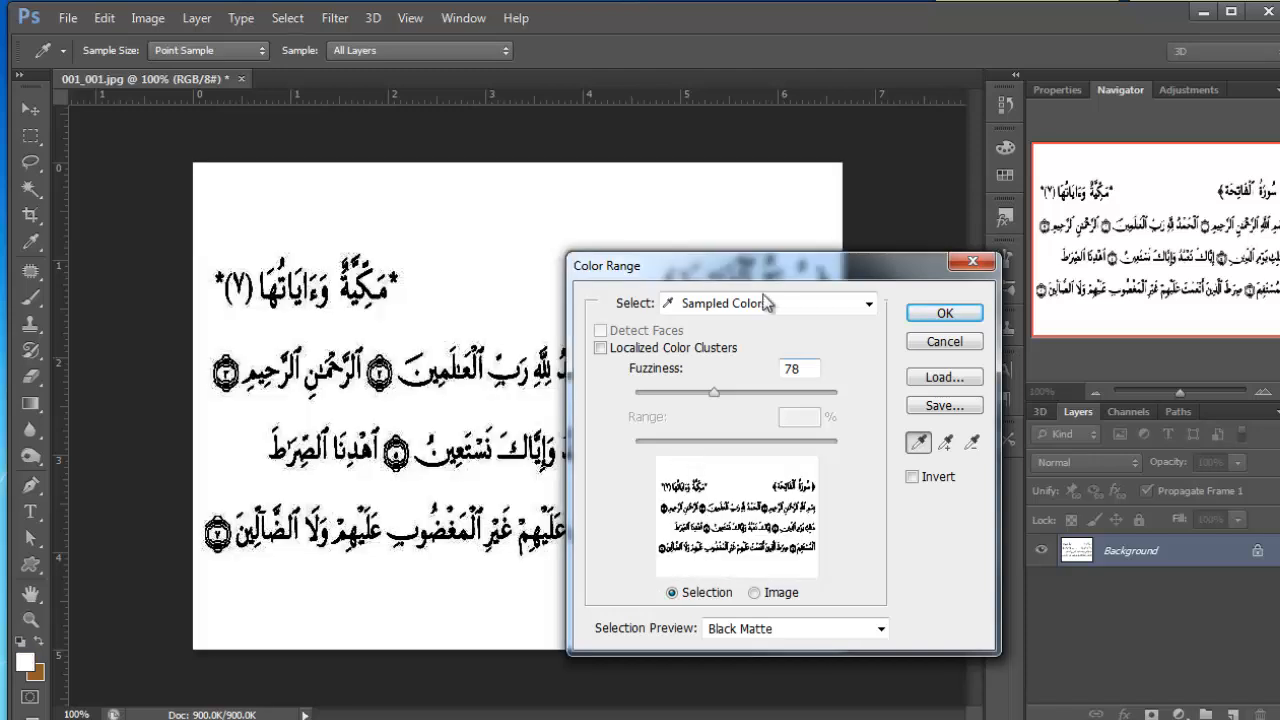
drag(786, 266, 967, 226)
click(1127, 404)
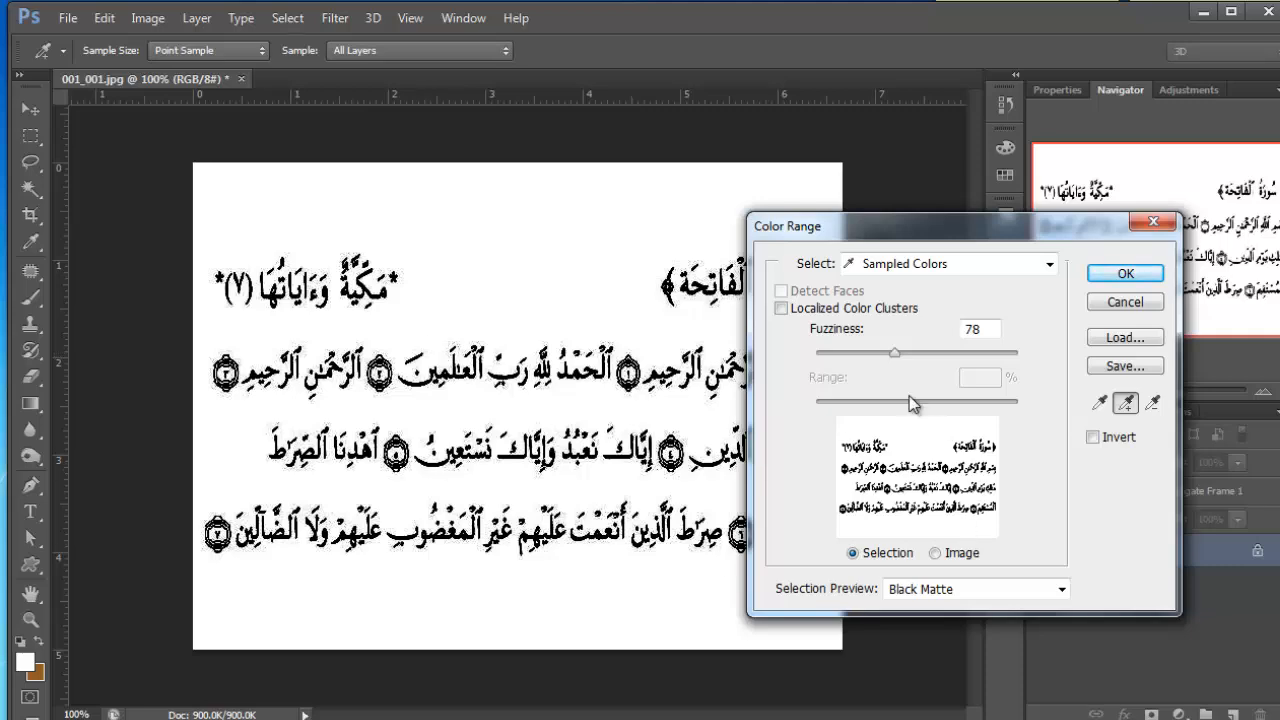
drag(894, 353, 896, 353)
click(1133, 277)
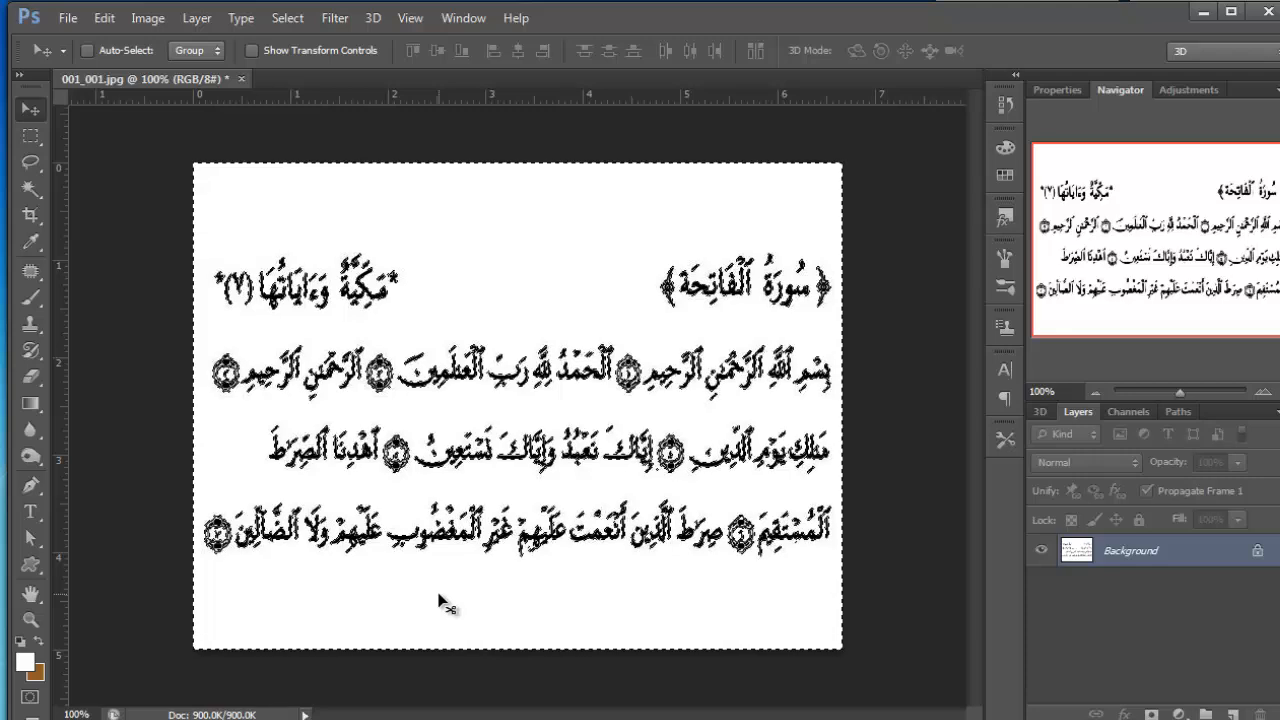
Invert the selection, copy the black calligraphy to a new layer and hide the Background.
key(ctrl+shift+i)
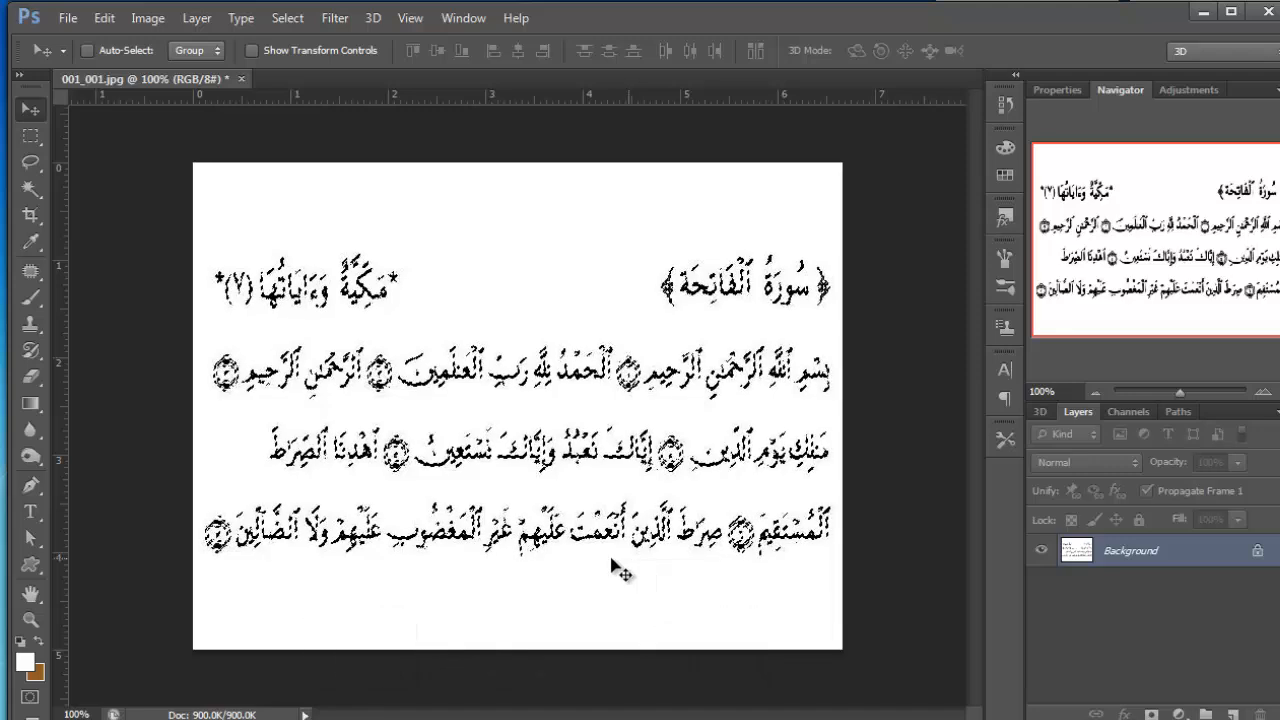
key(ctrl+j)
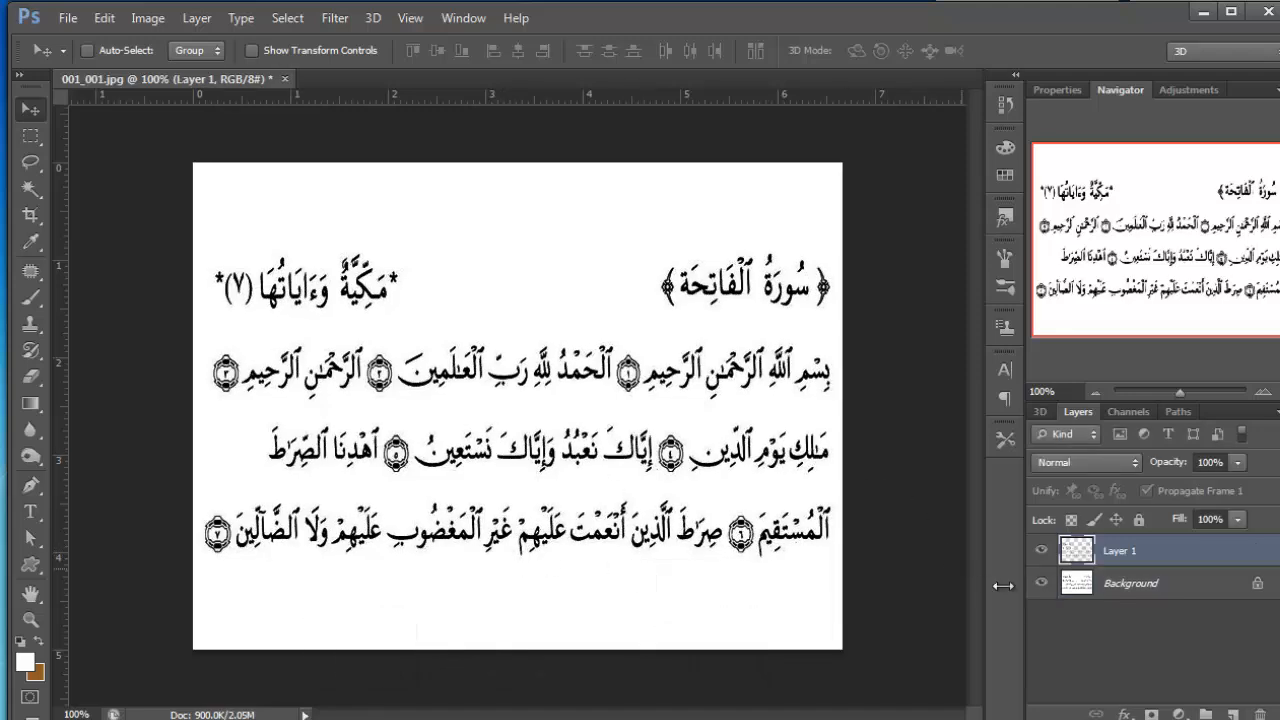
click(1042, 583)
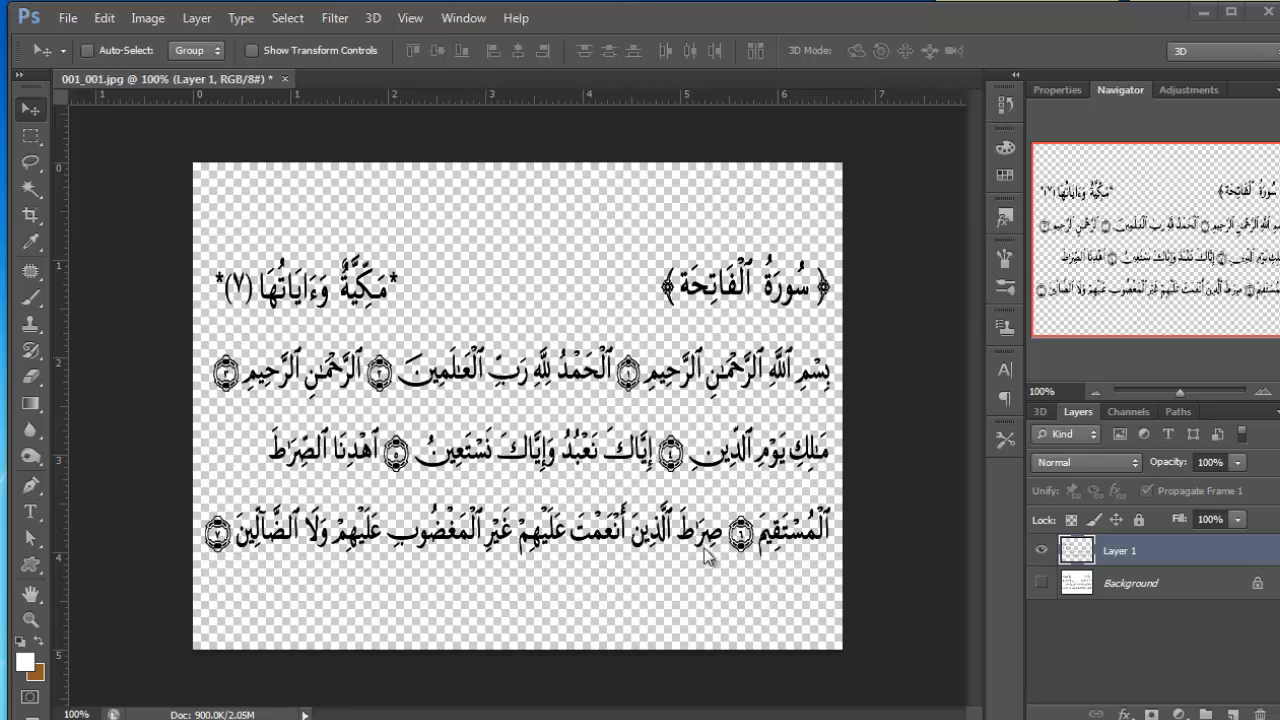
Add a new layer beneath the calligraphy on Layer 1 and fill it with the brown background color.
ctrl+click(1234, 714)
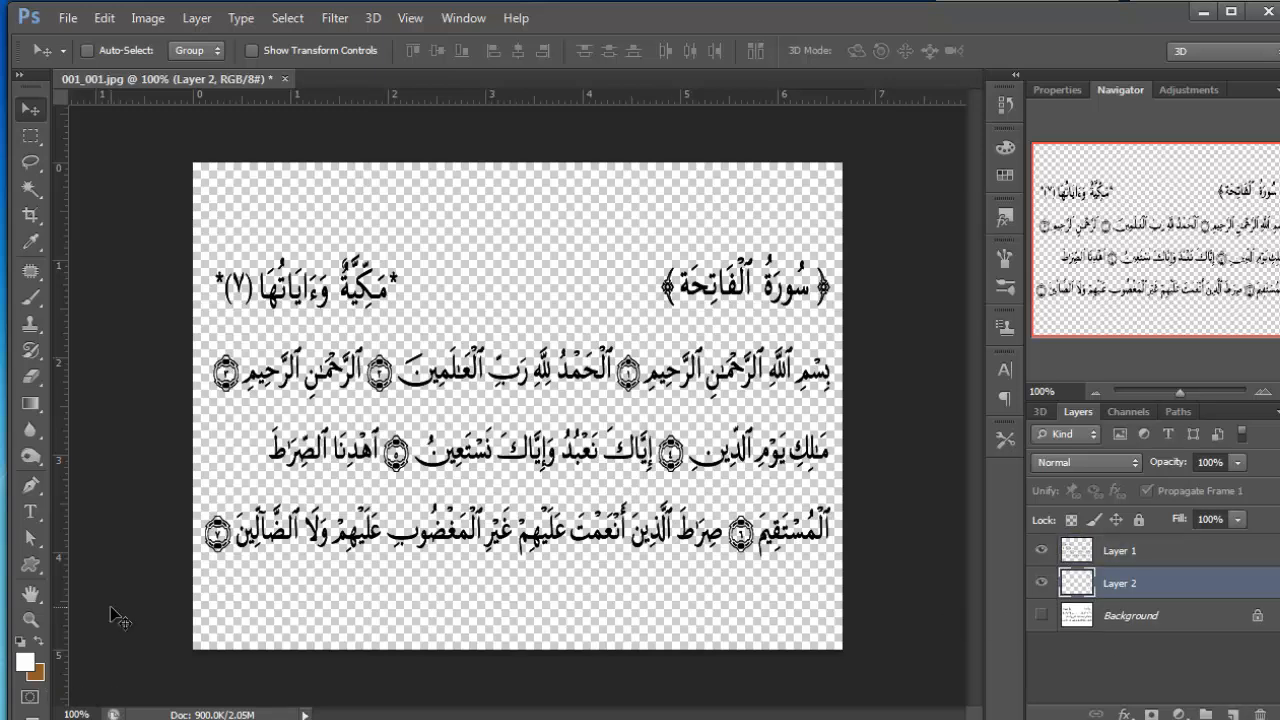
key(ctrl+BackSpace)
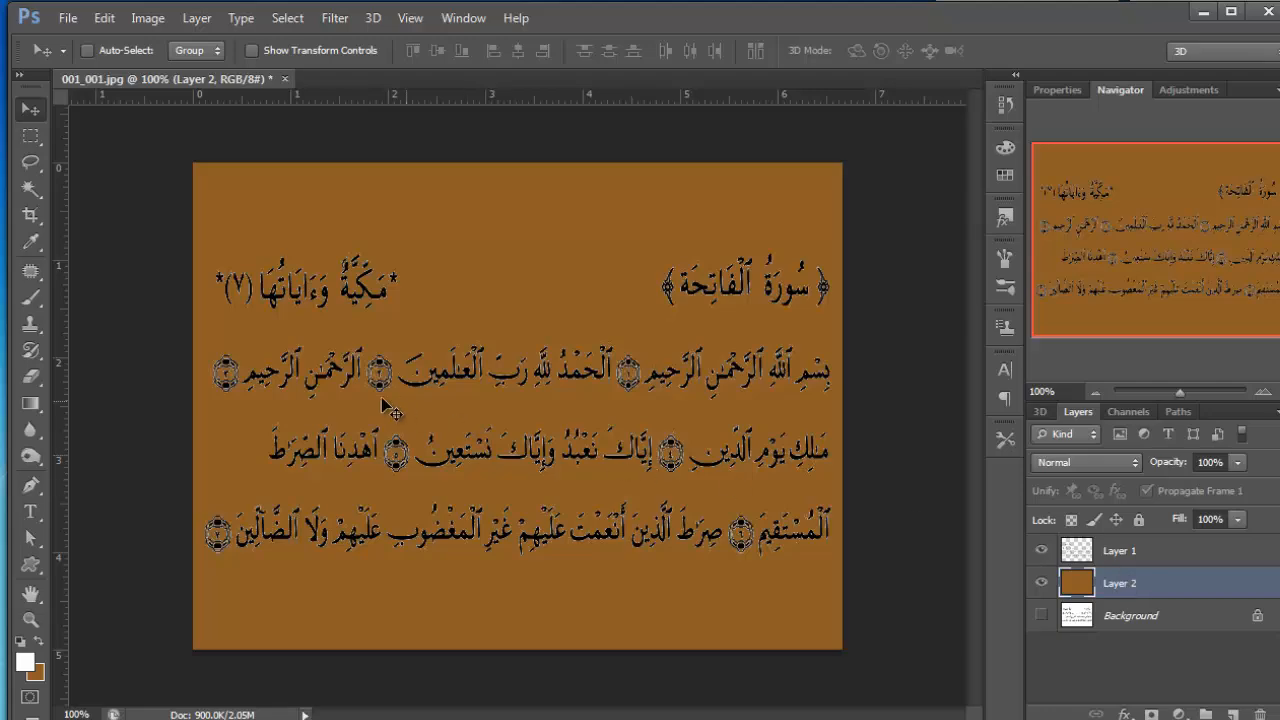
click(1263, 391)
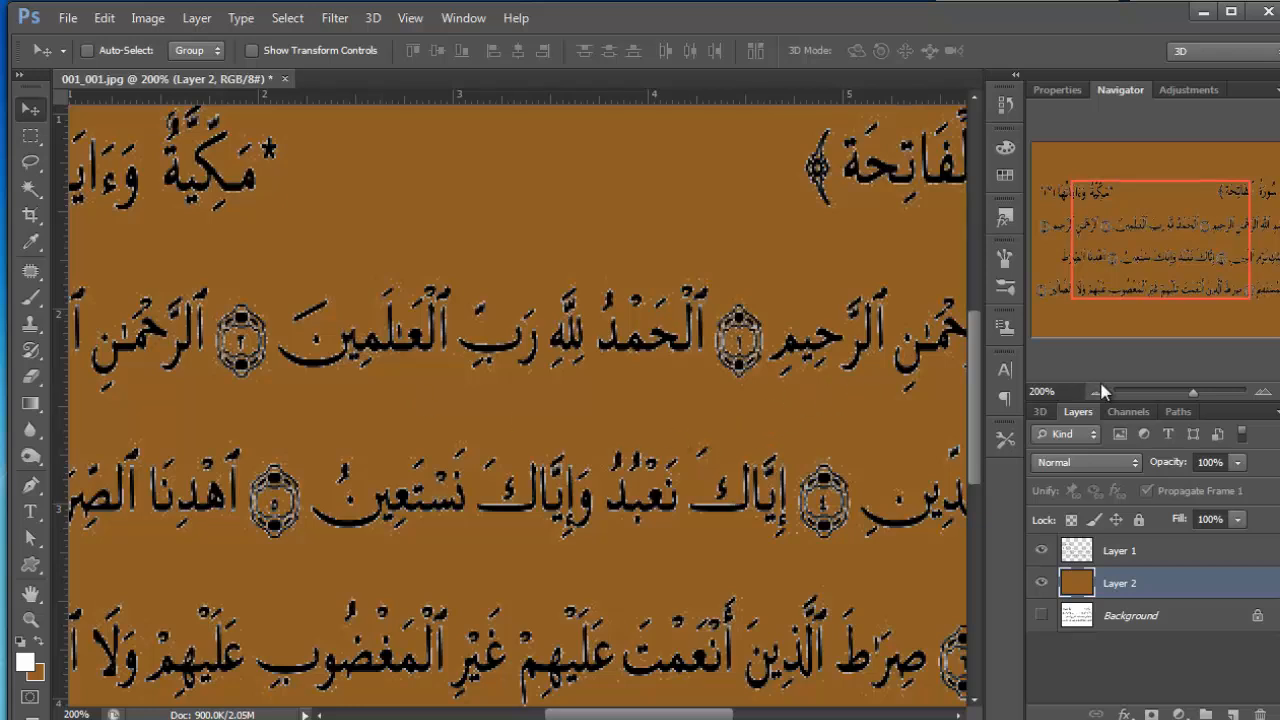
drag(1193, 391, 1185, 391)
Duplicate calligraphy Layer 1, set the copy's blend mode to Multiply, and duplicate that copy once more.
click(1125, 562)
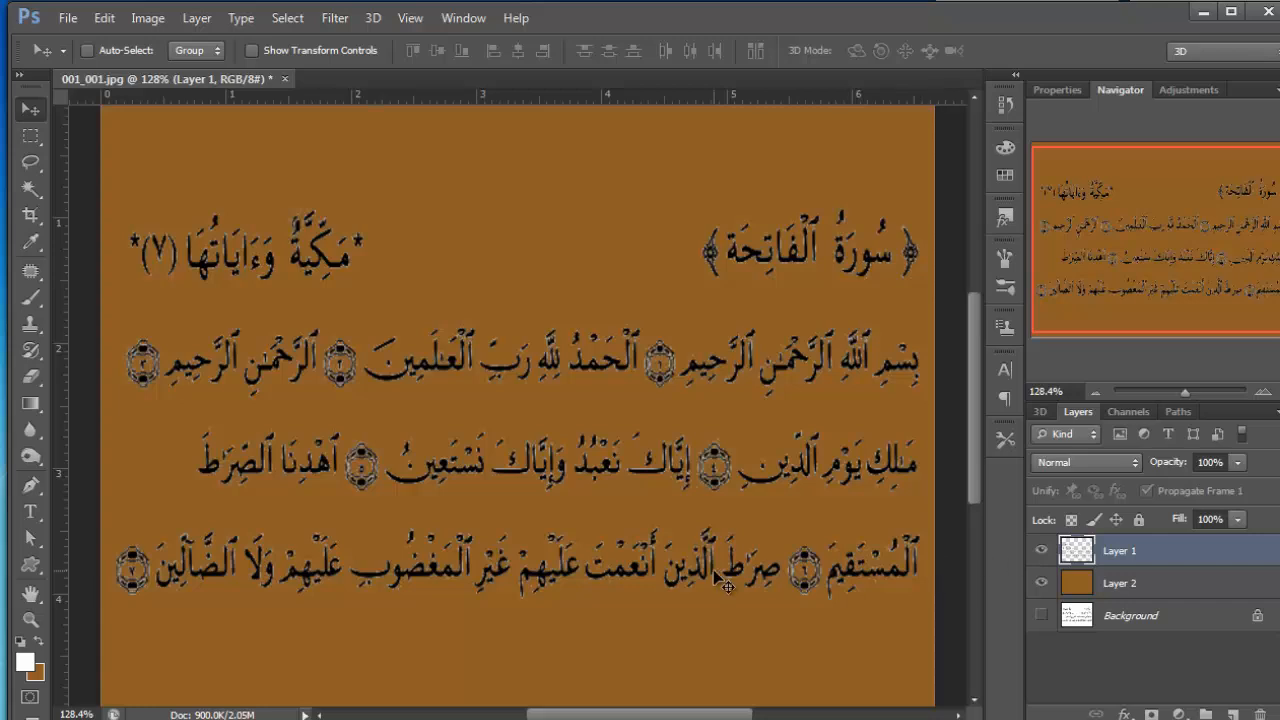
key(ctrl+j)
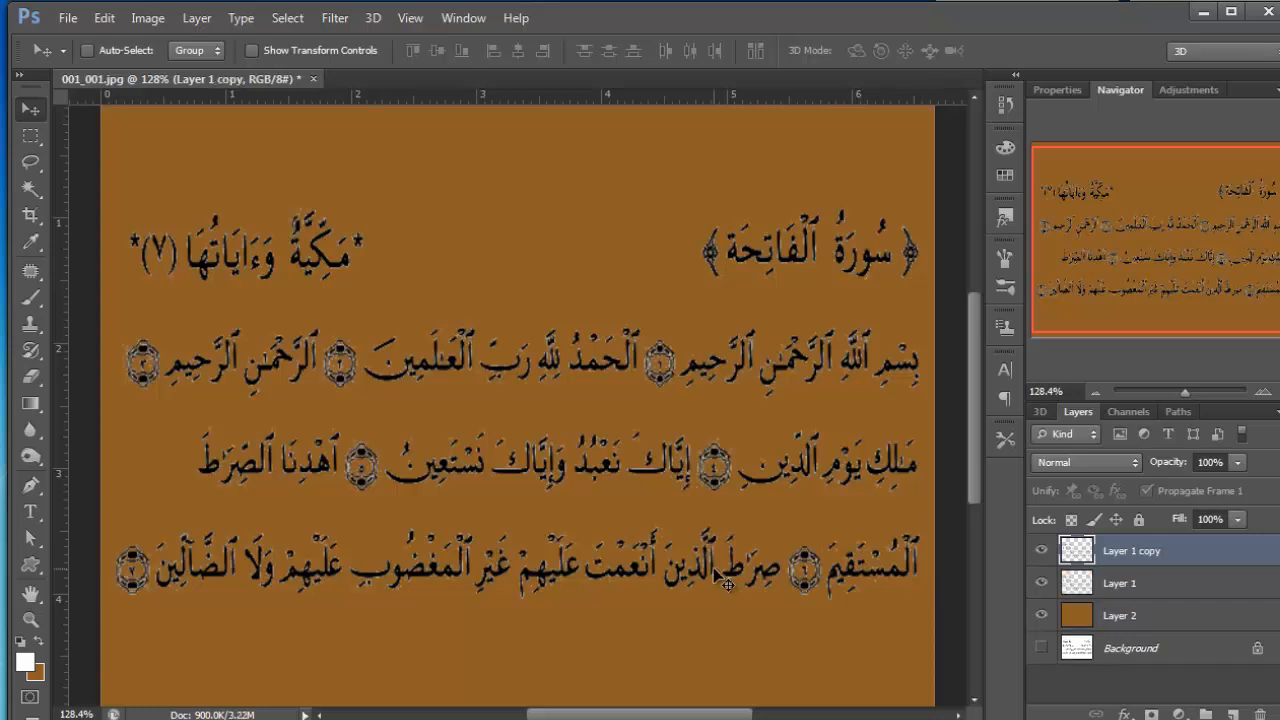
click(1133, 466)
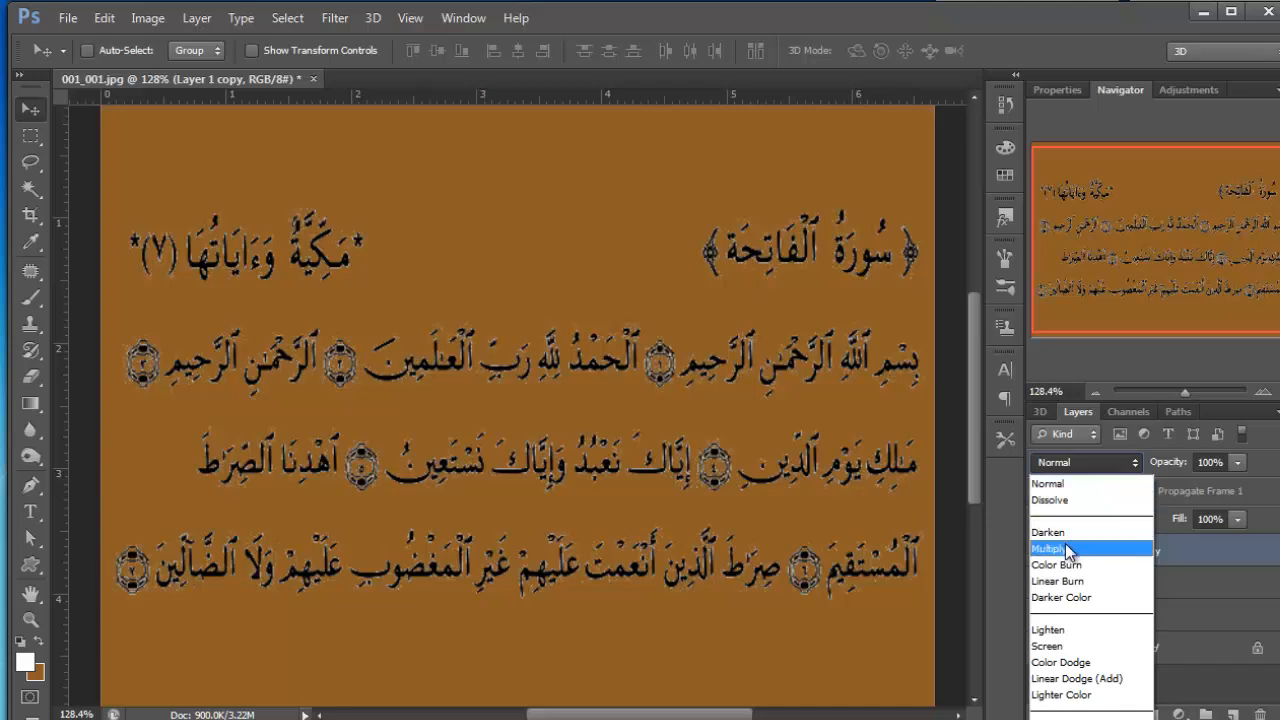
click(1067, 550)
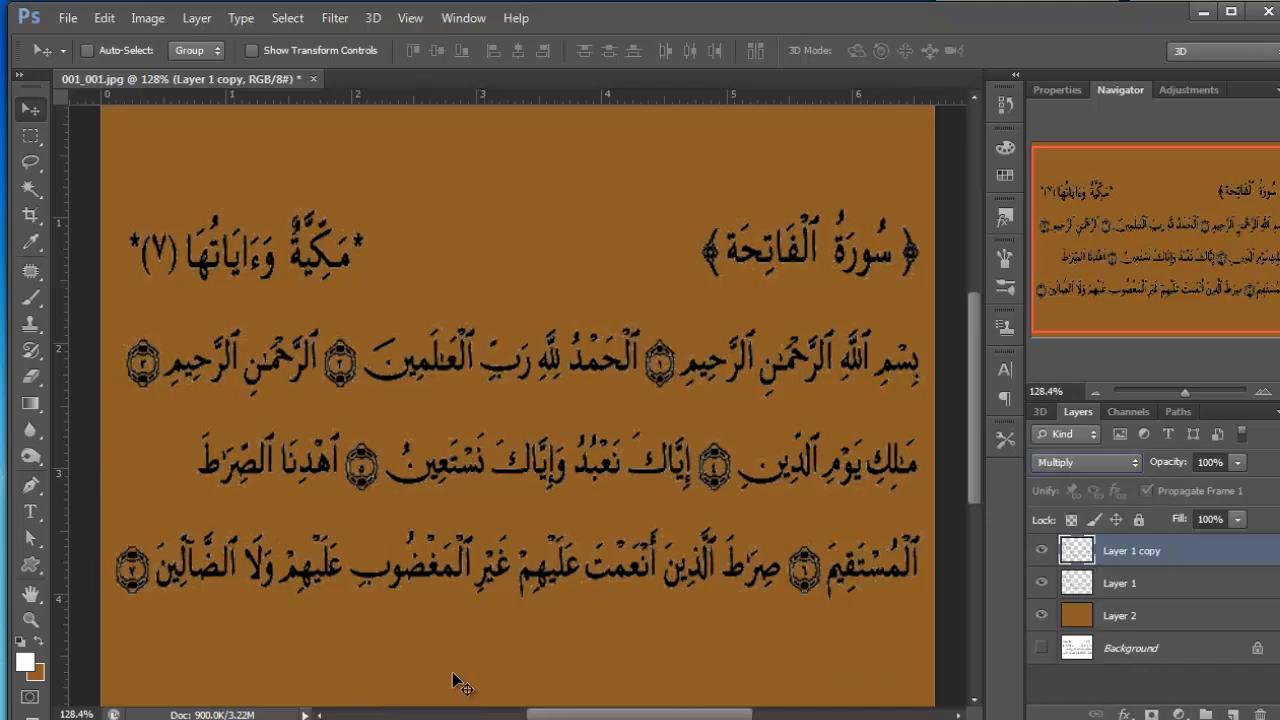
key(ctrl+j)
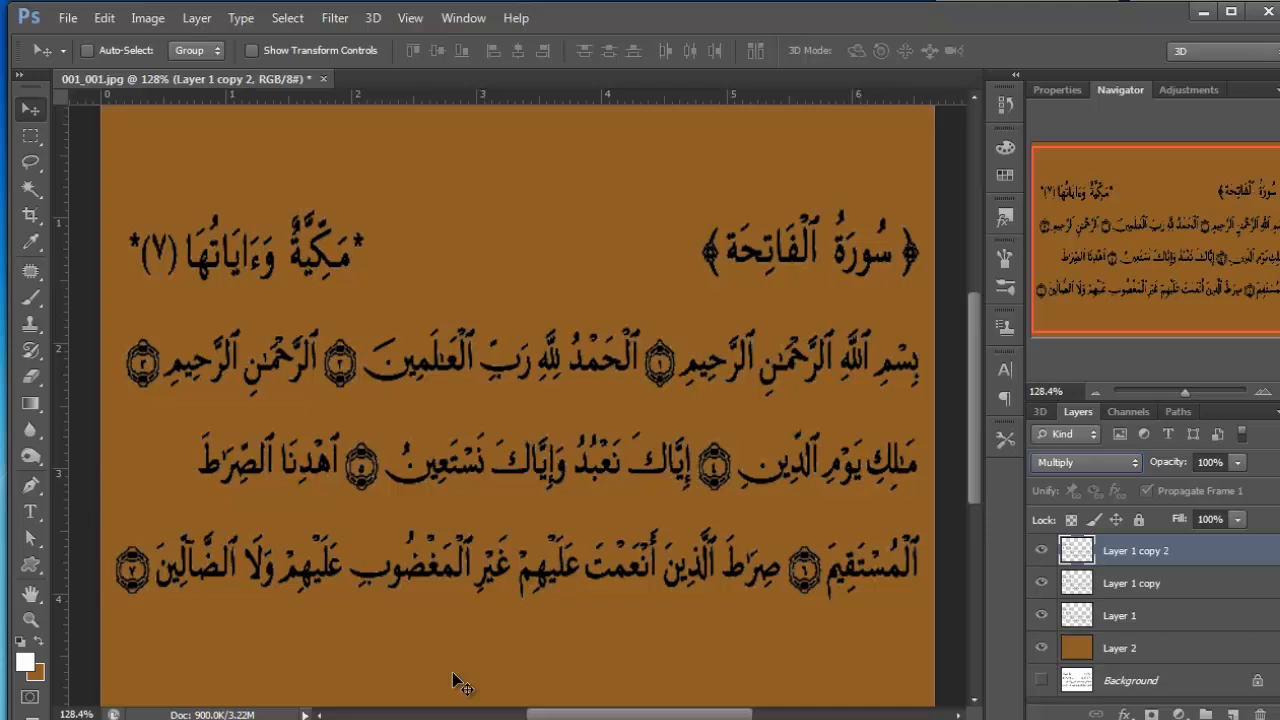